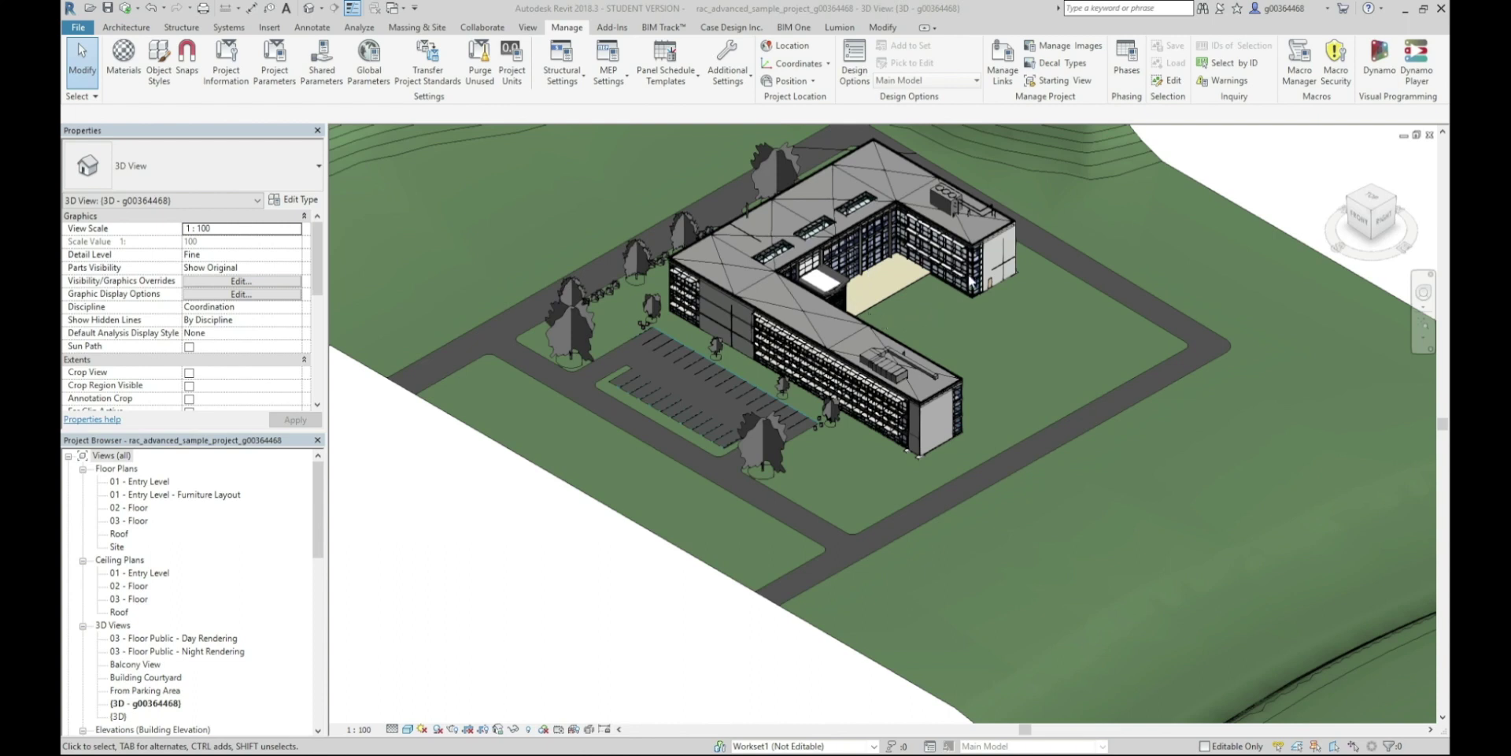
- Export the Revit 3D view as a DWF Files (*.dwf) file saved to the Desktop
scroll(551, 564, "down", 2)
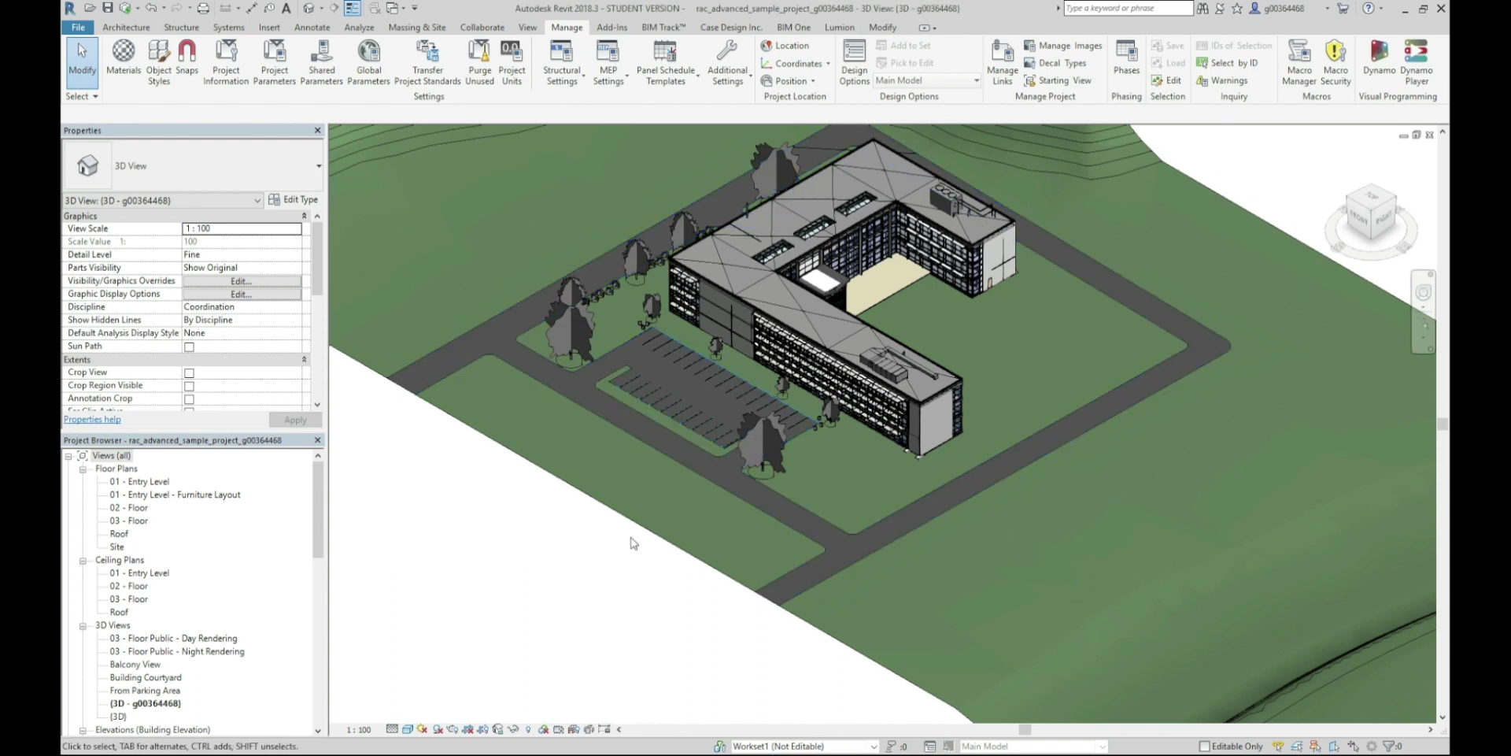
left_click(78, 27)
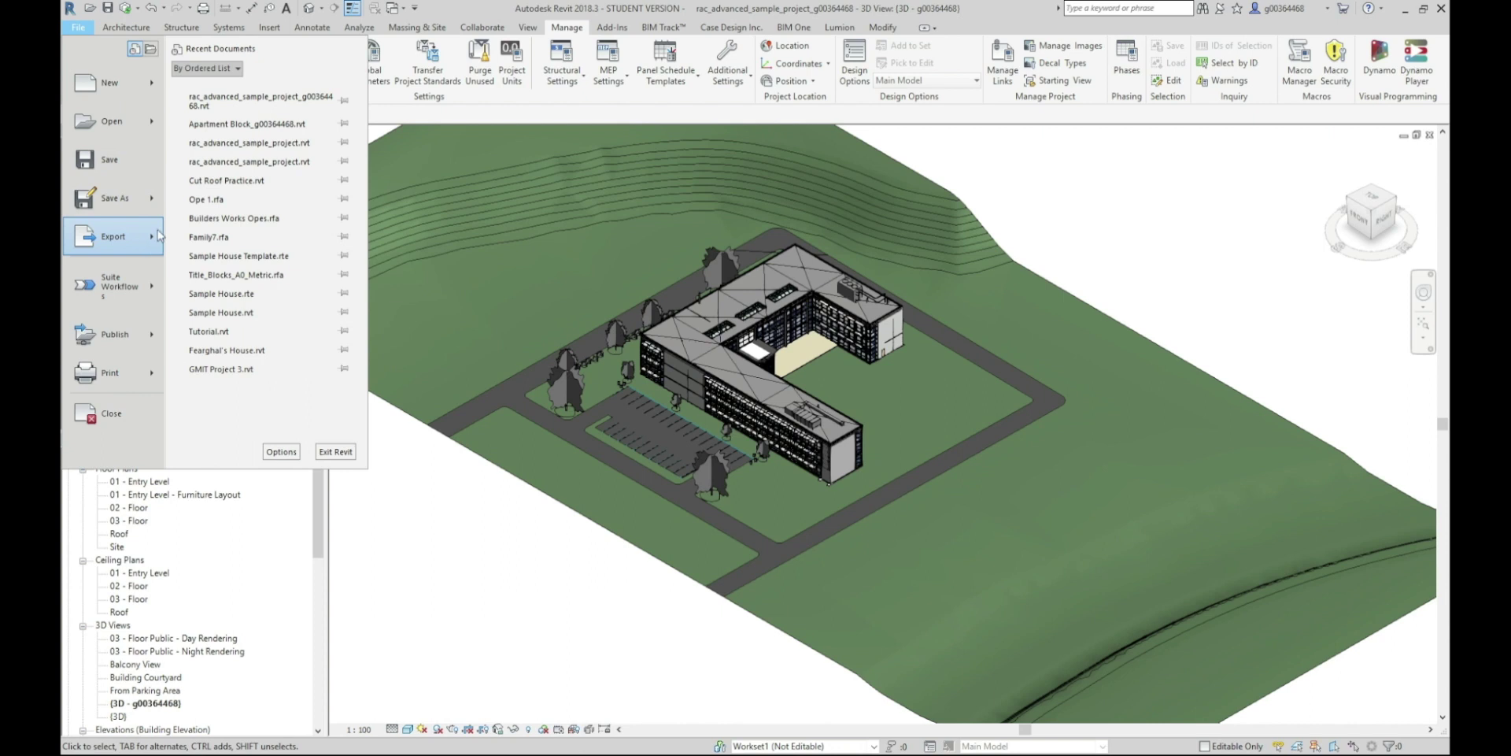
mouse_move(162, 236)
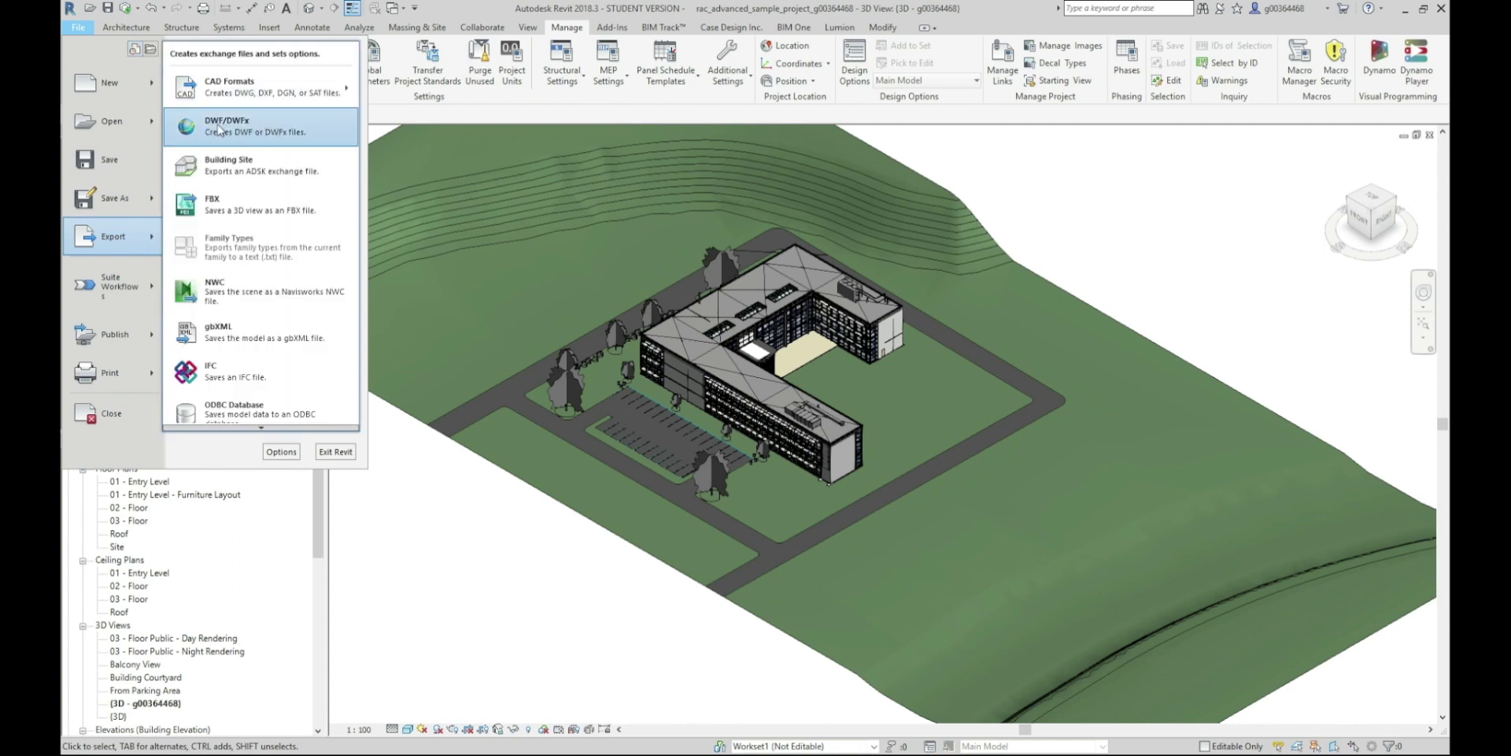
left_click(227, 134)
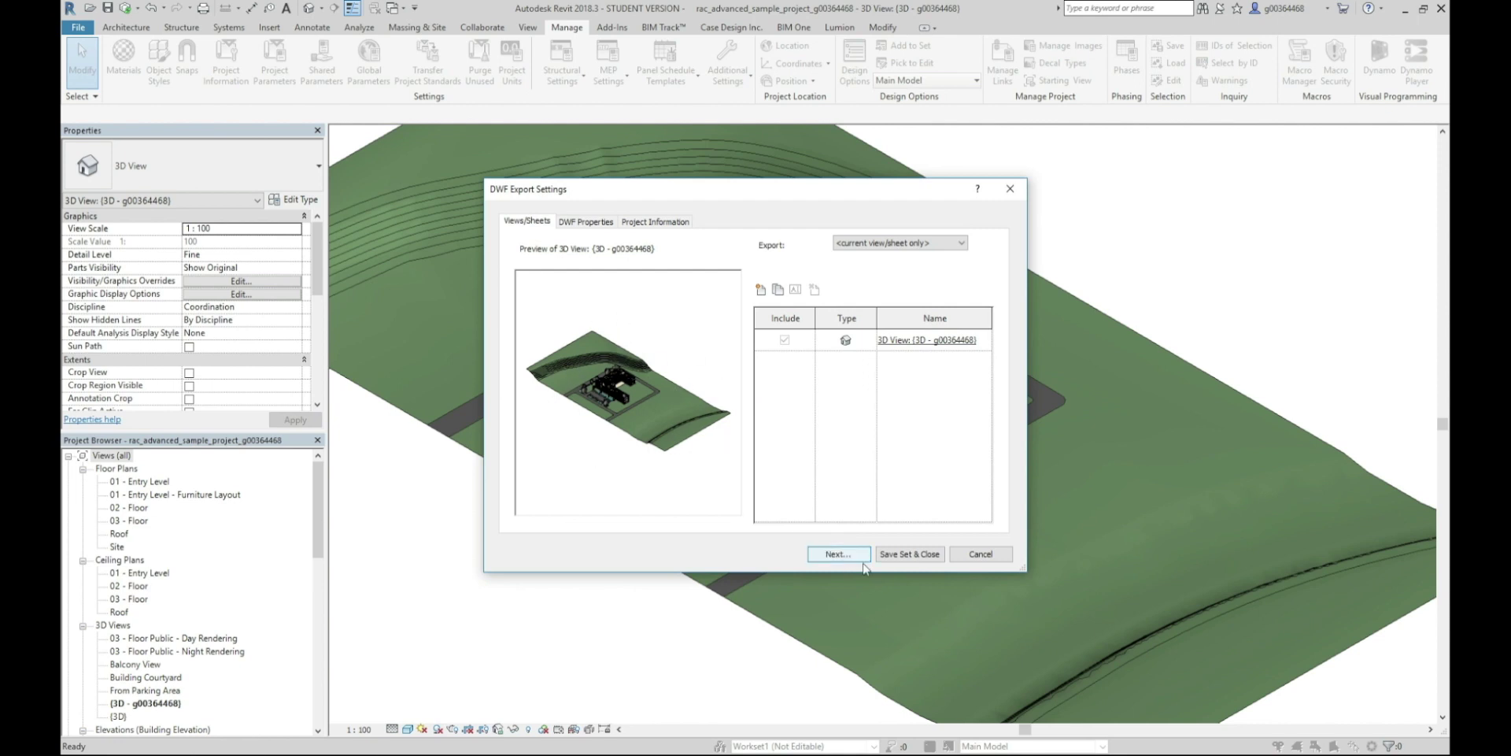
left_click(839, 554)
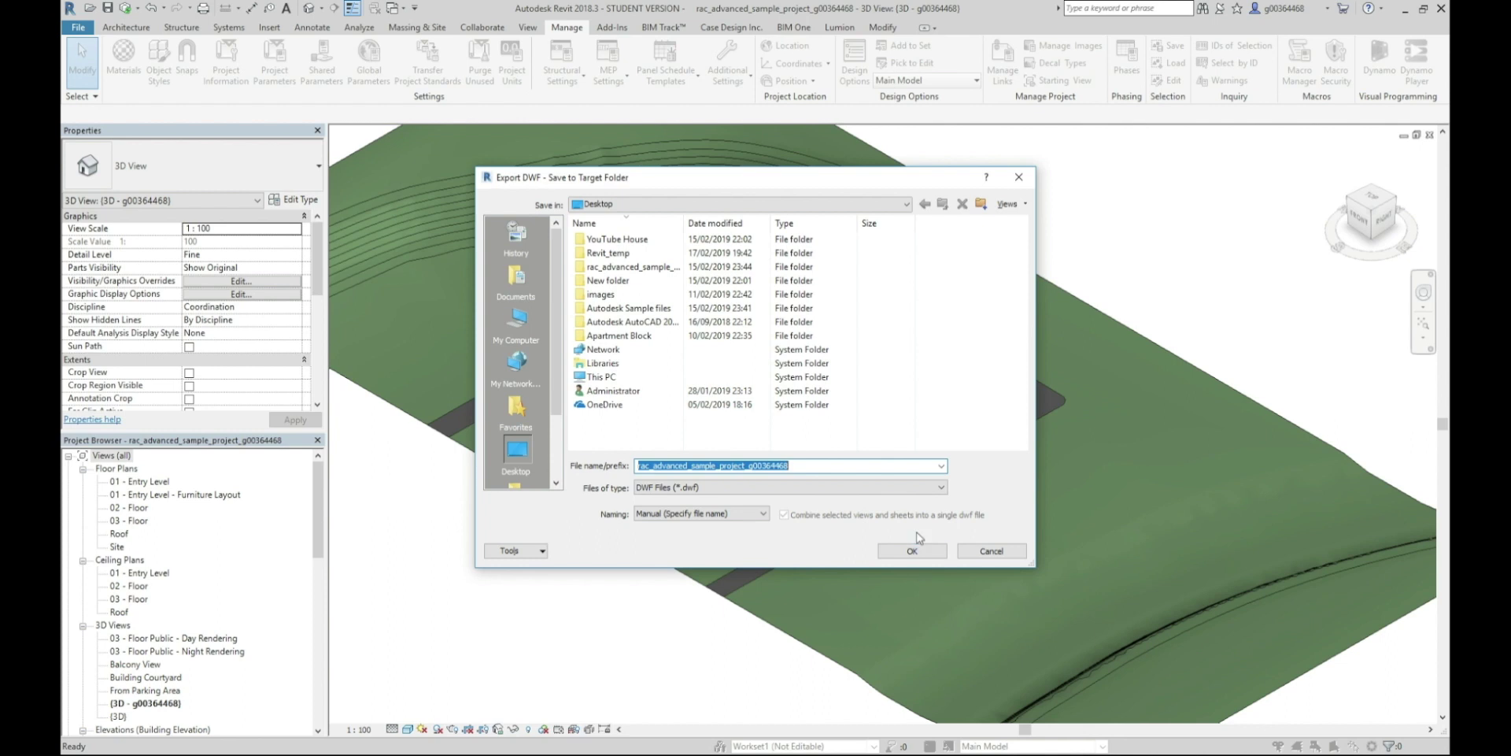
left_click(700, 487)
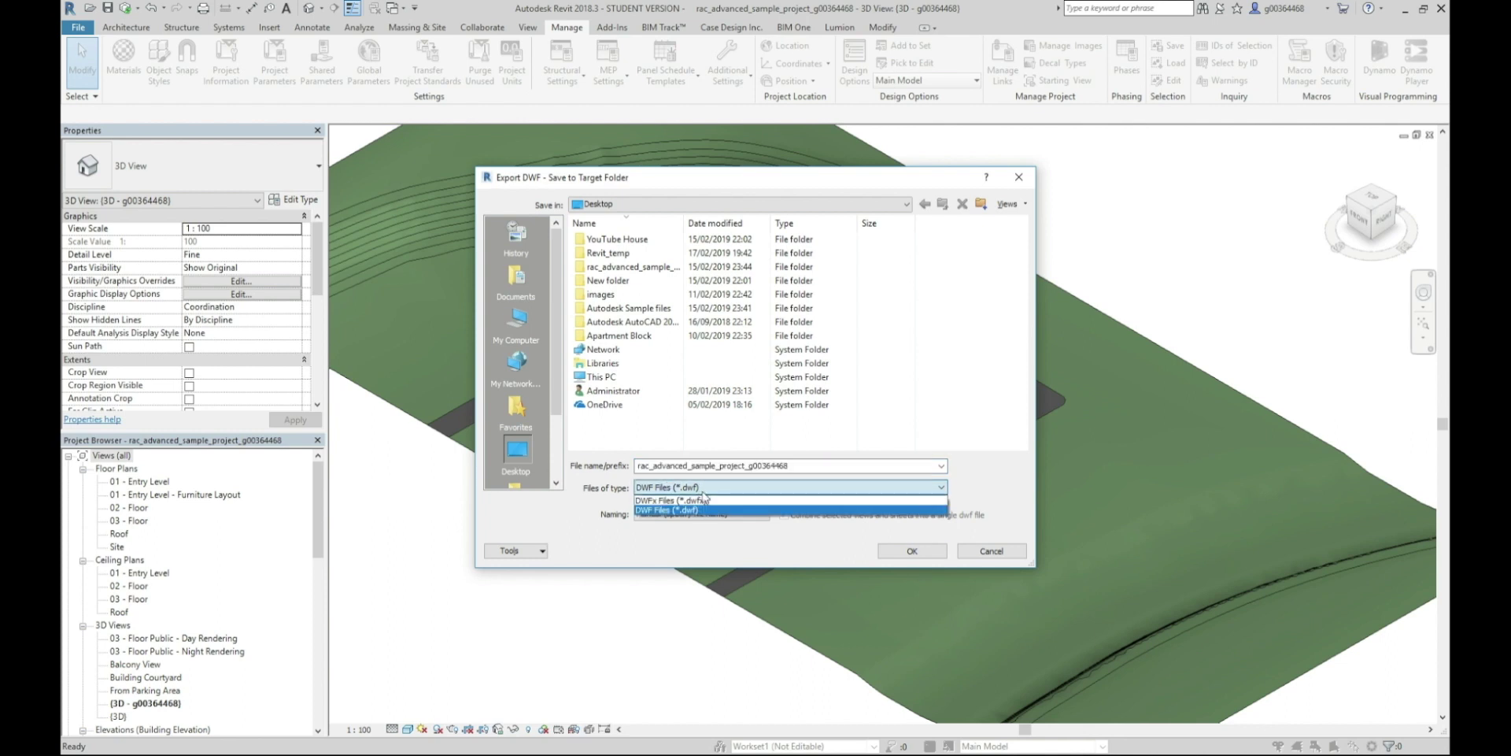
left_click(686, 510)
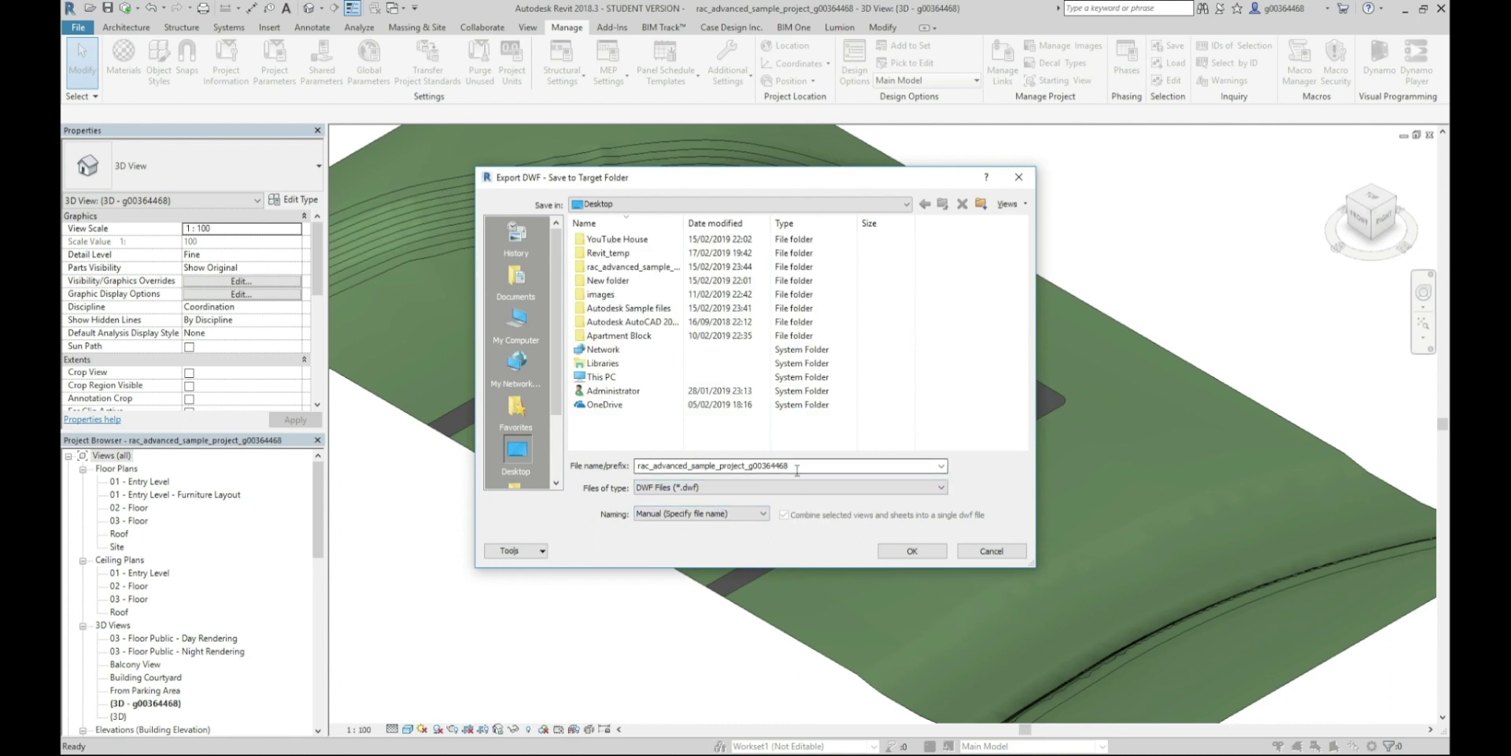
left_click(913, 551)
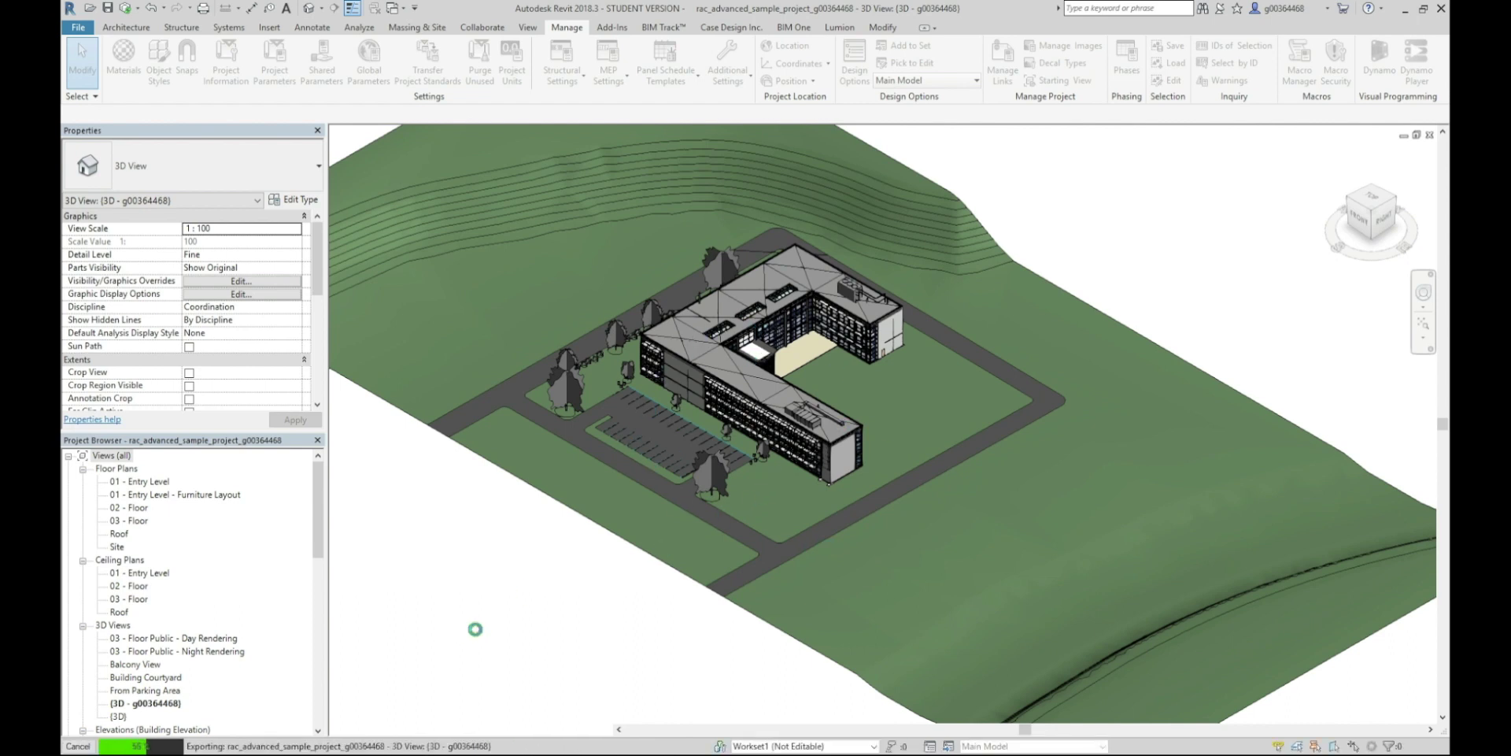
- Search the Start menu for 'manage' and launch Navisworks Manage 2018
key("super")
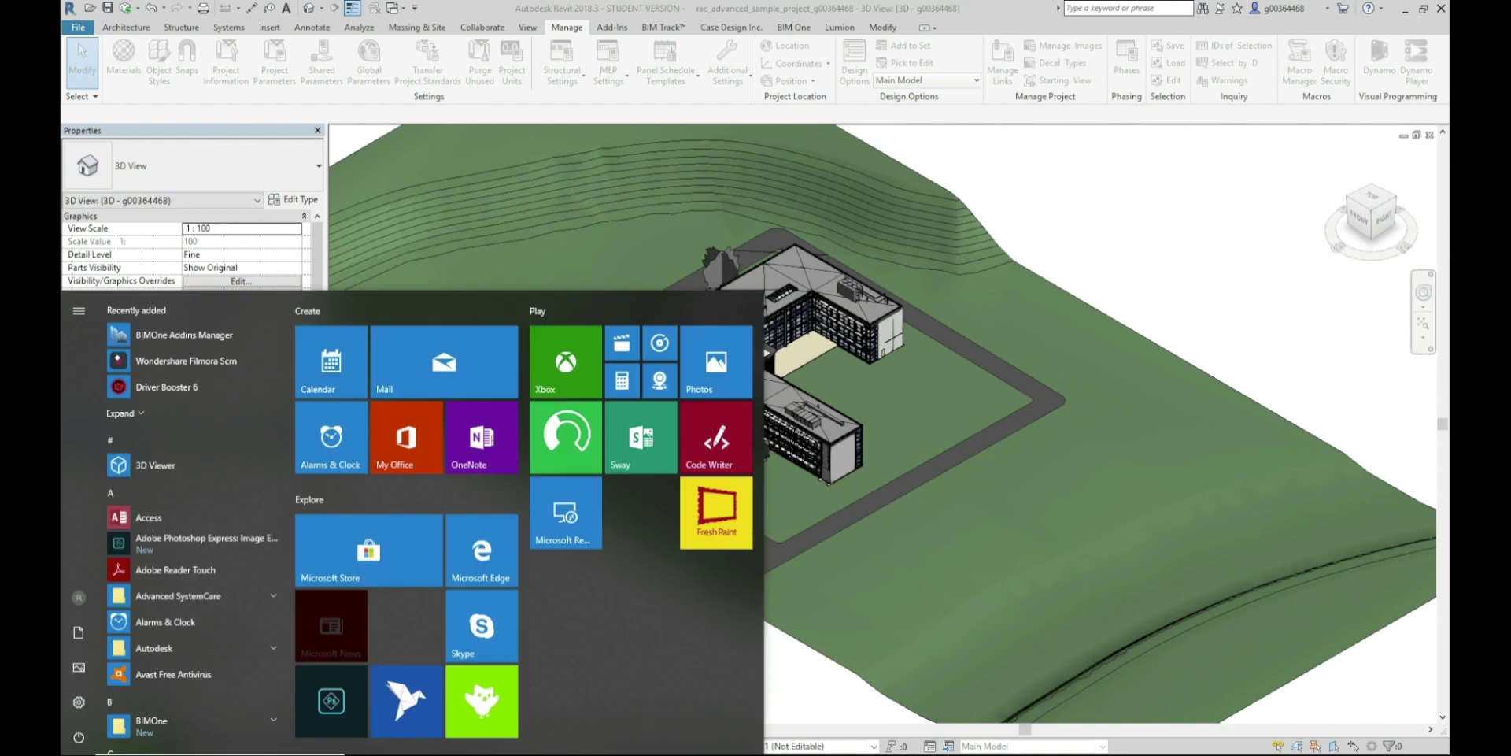
type("manage")
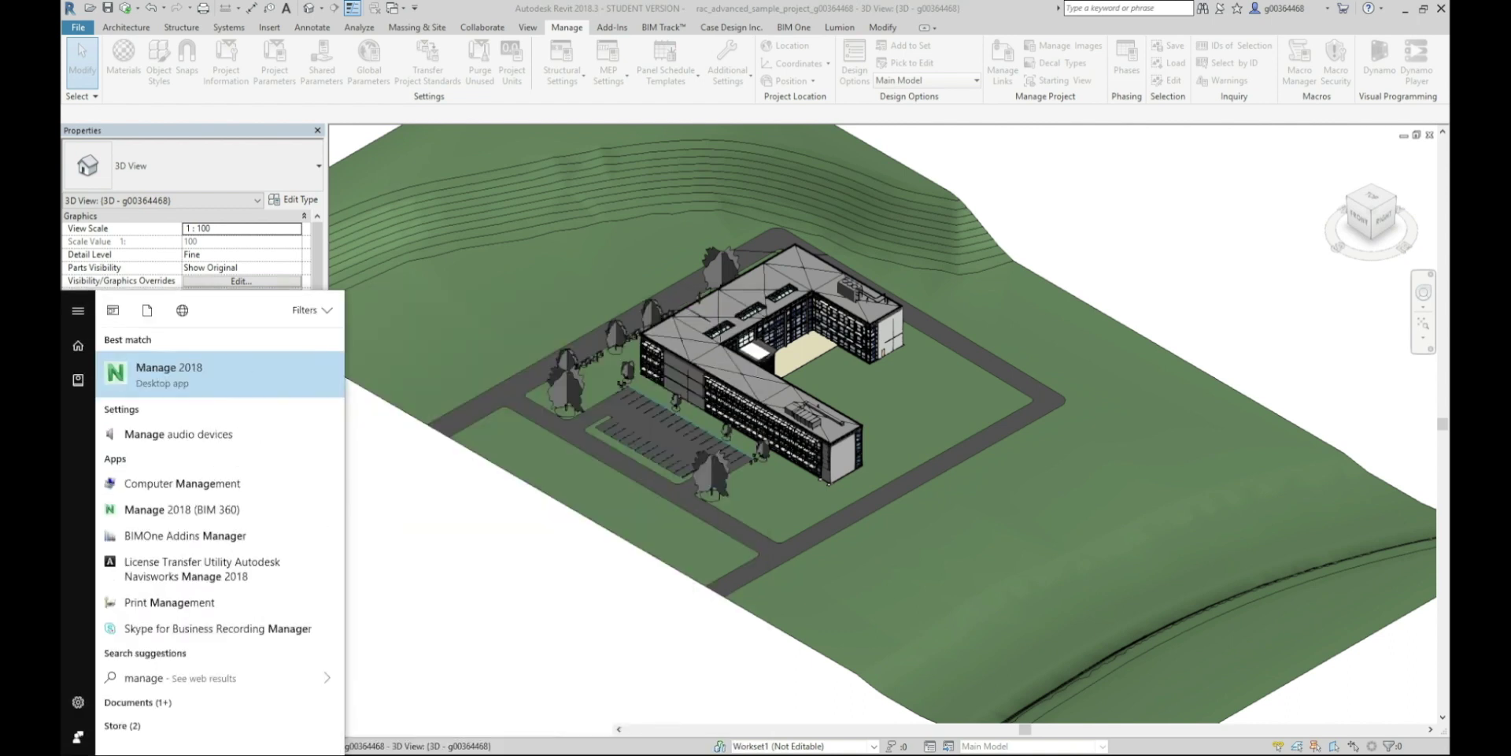
left_click(162, 374)
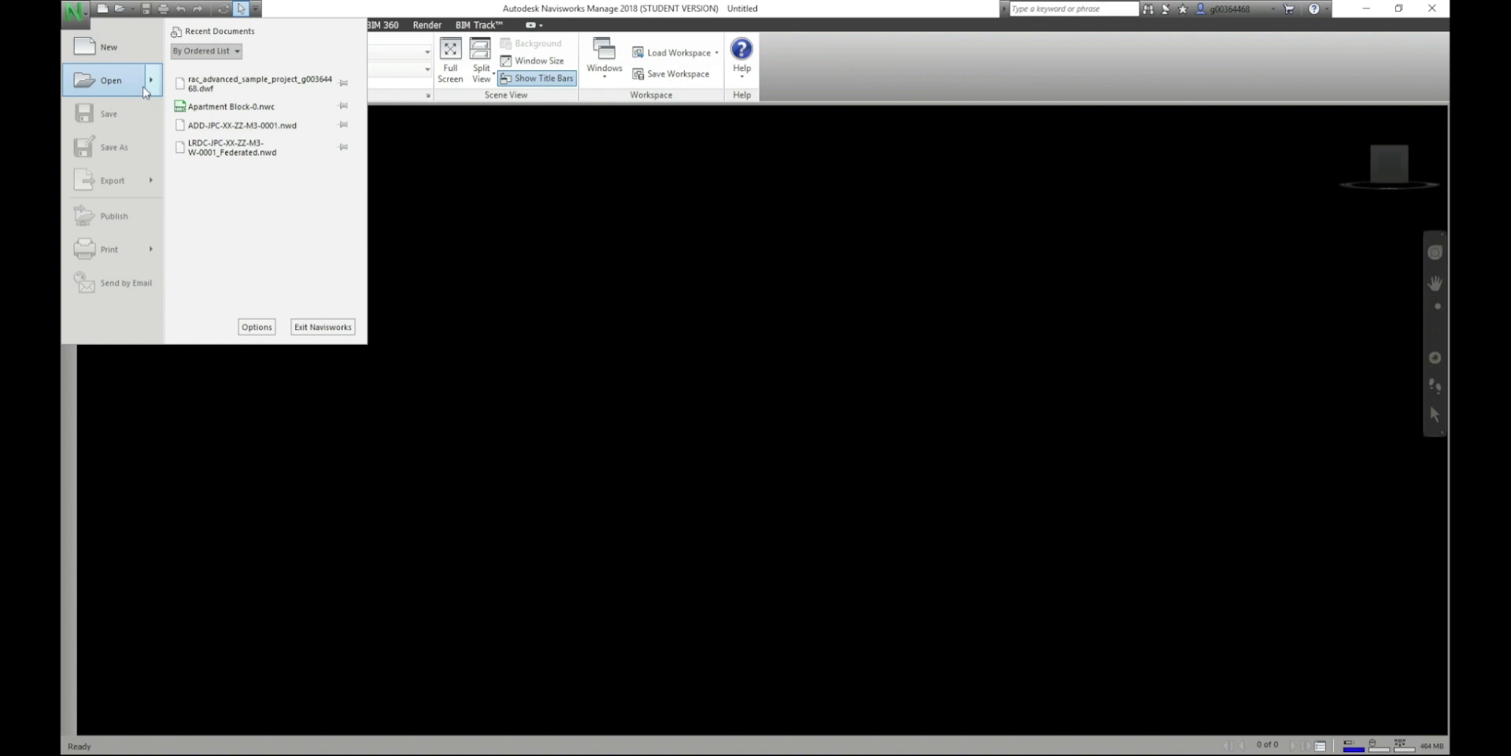
- Open rac_advanced_sample_project.dwf from the Desktop in Navisworks
mouse_move(110, 80)
left_click(213, 84)
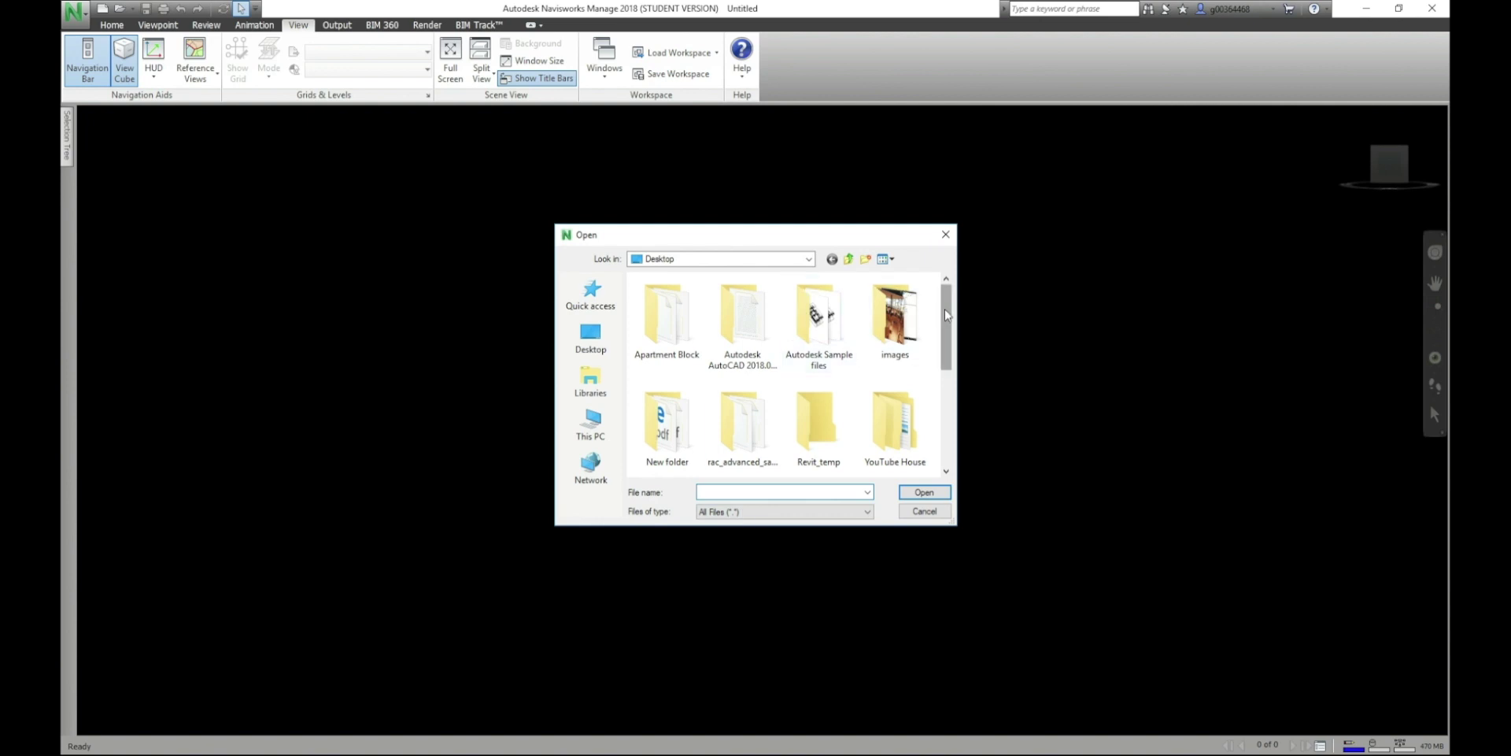
left_click_drag(945, 316, 946, 405)
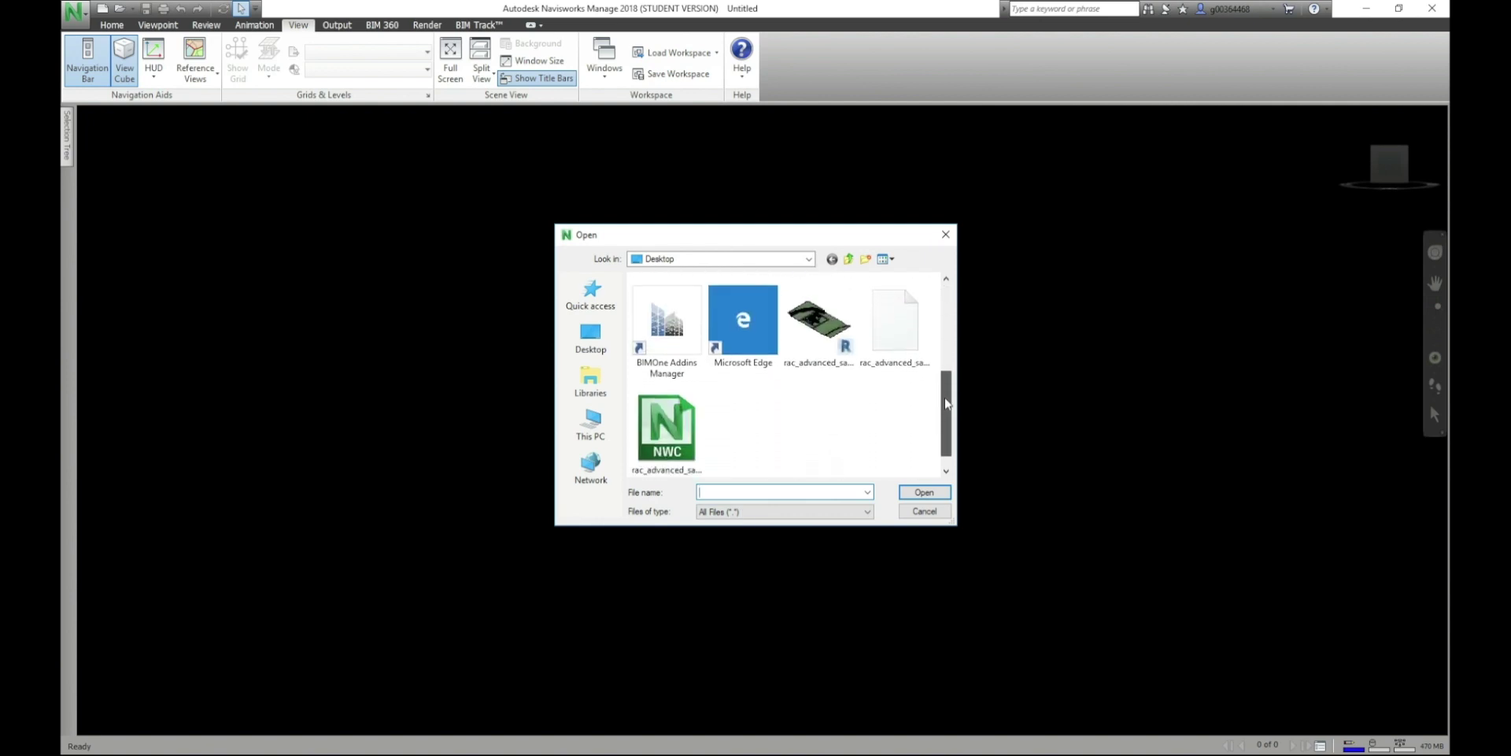
left_click(906, 329)
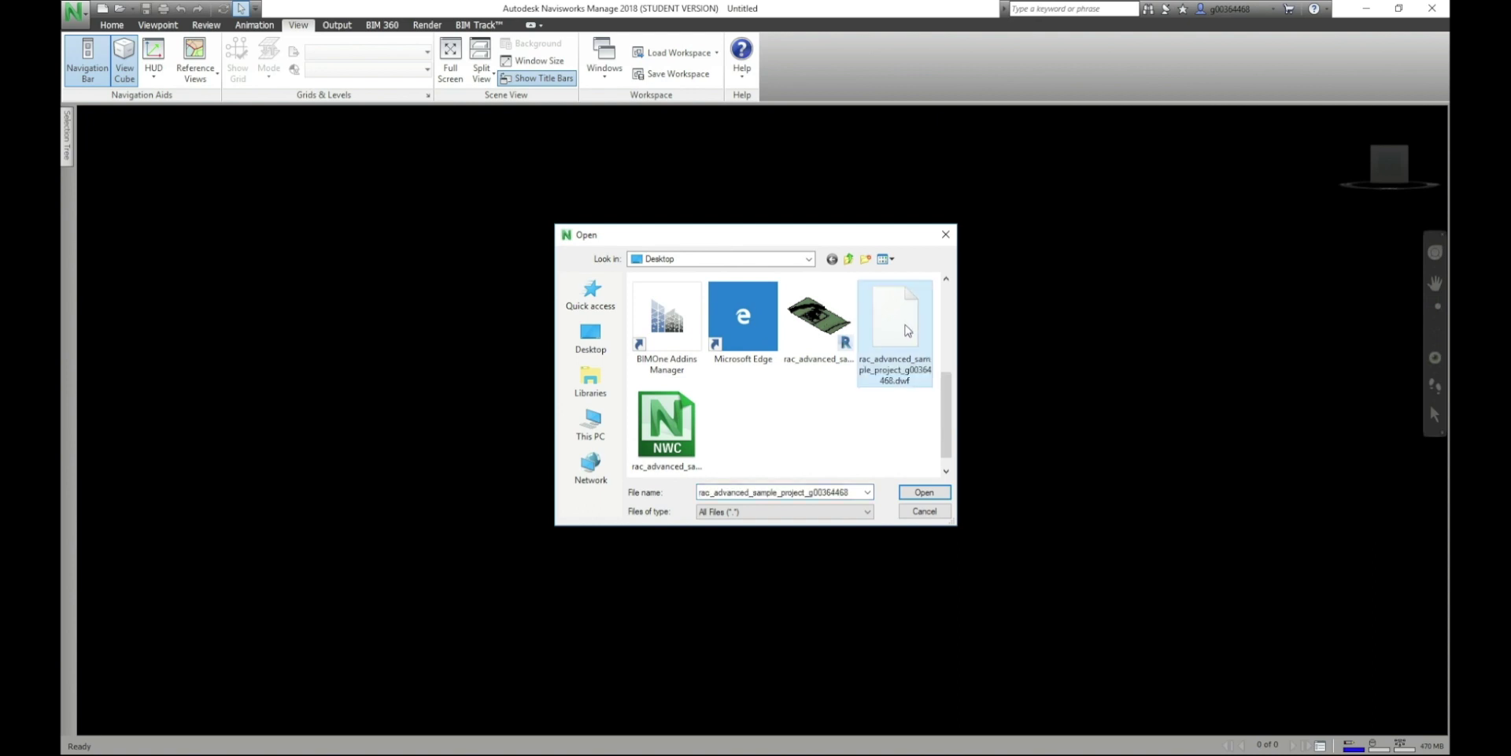
left_click(926, 492)
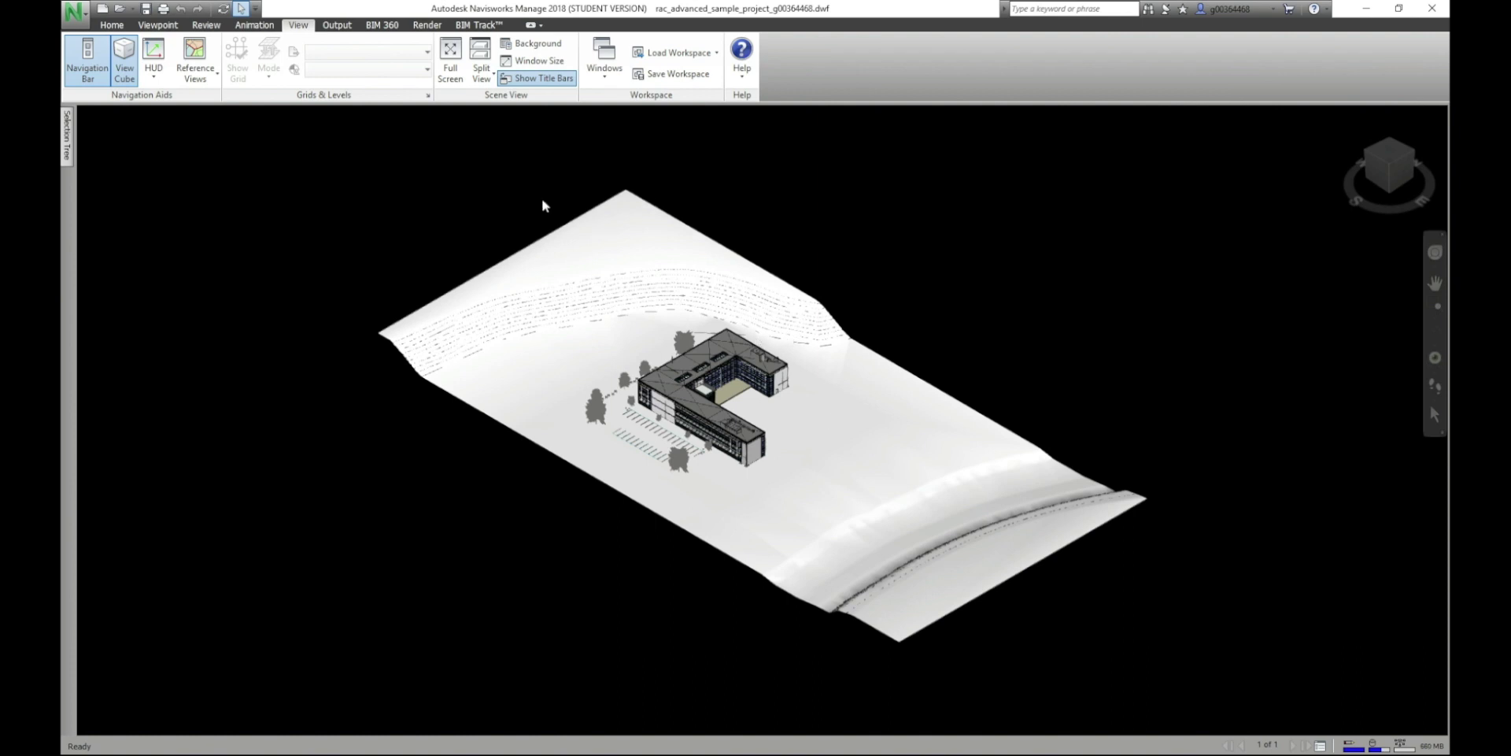
- Show the Home tab's Selection Tree and expand the root node into its four source files
left_click(116, 25)
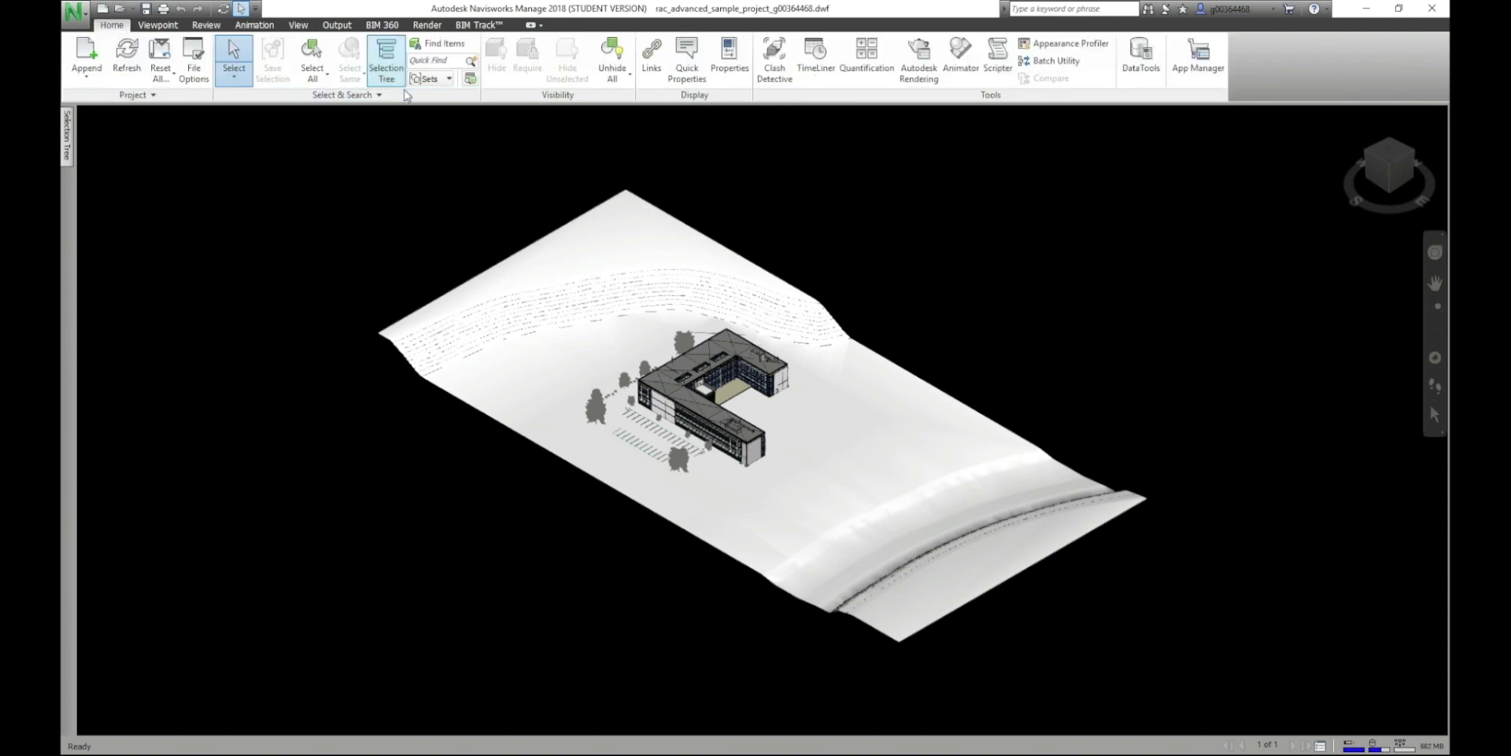
left_click(386, 62)
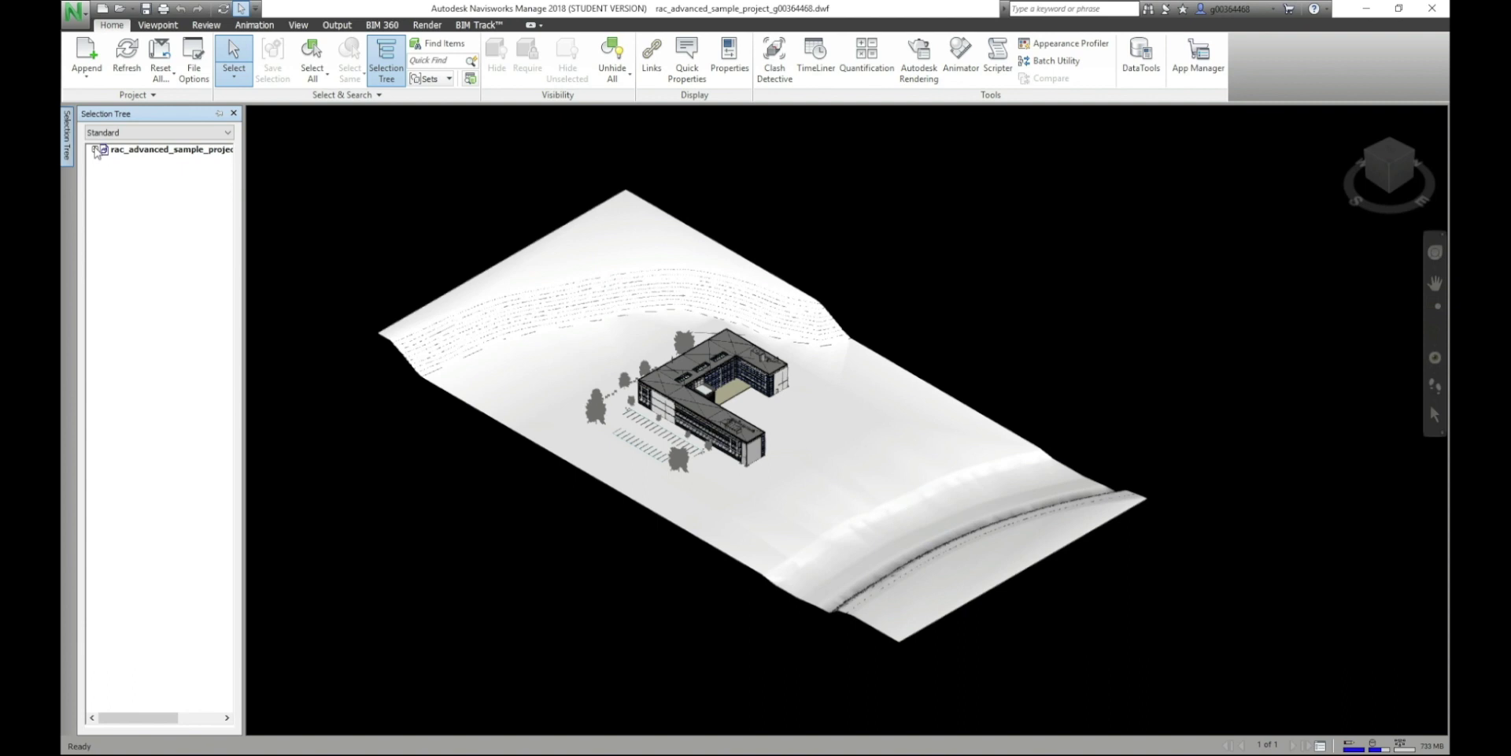
left_click(94, 148)
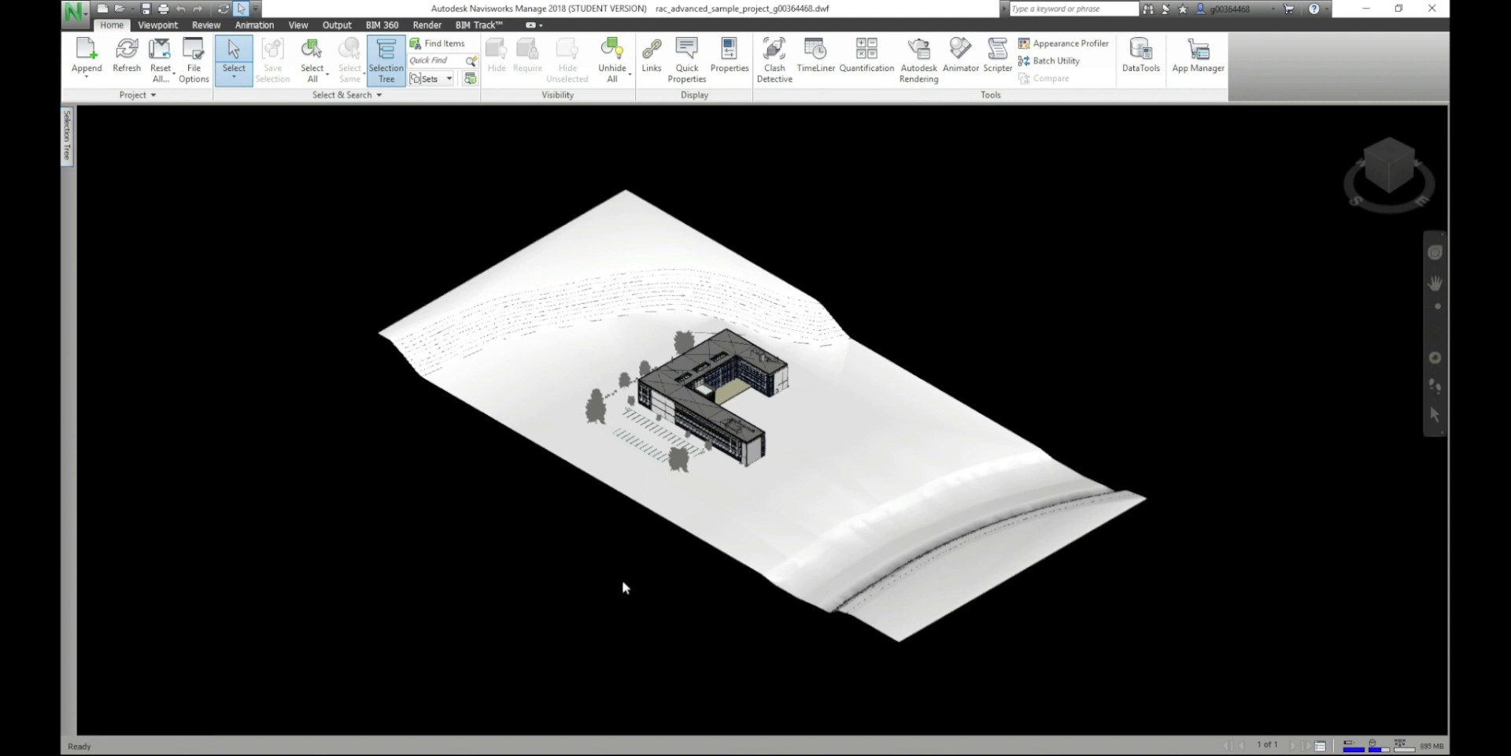
scroll(730, 429, "up", 5)
scroll(760, 433, "down", 5)
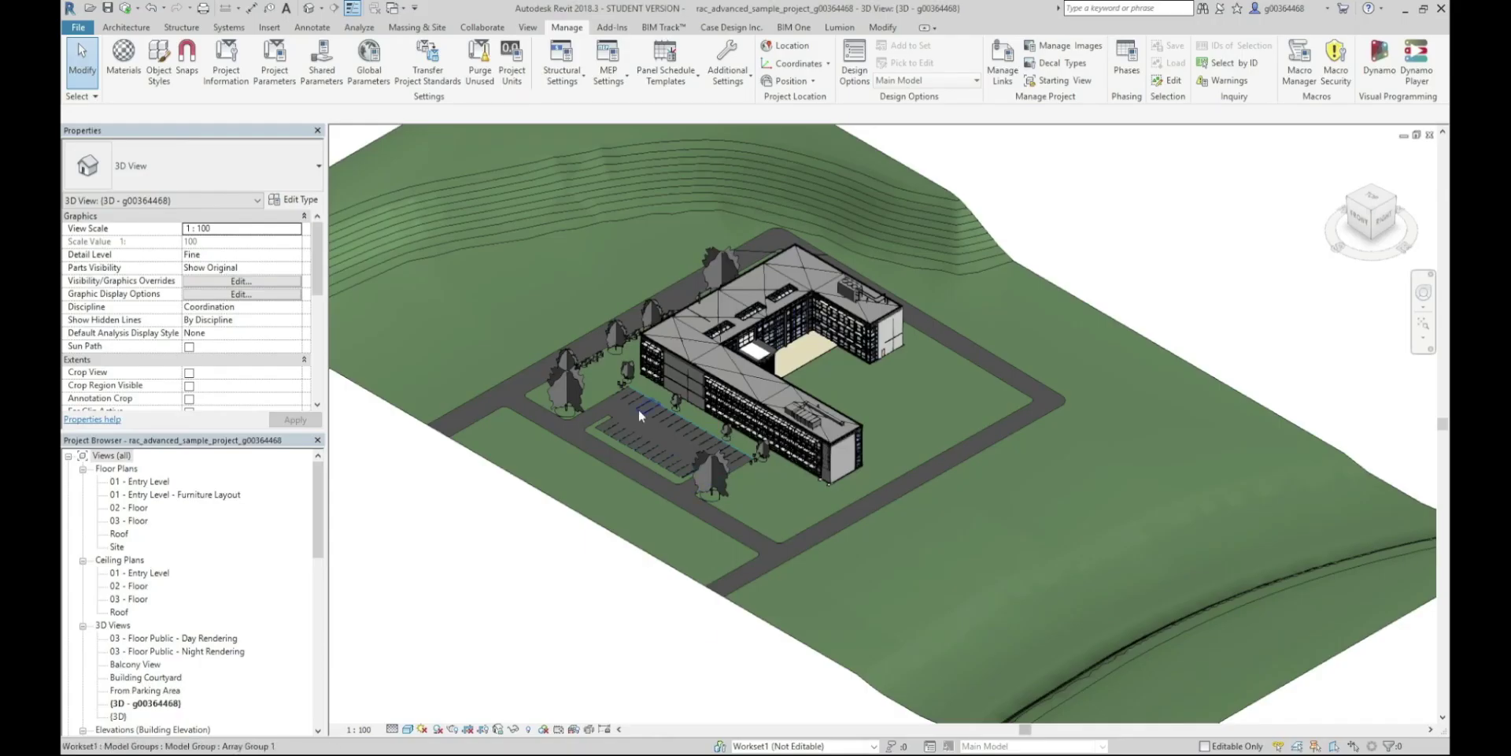
- Select the five RPC trees around the building and delete them
left_click(565, 354)
left_click(614, 335, "ctrl")
left_click(653, 311, "ctrl")
left_click(727, 273, "ctrl")
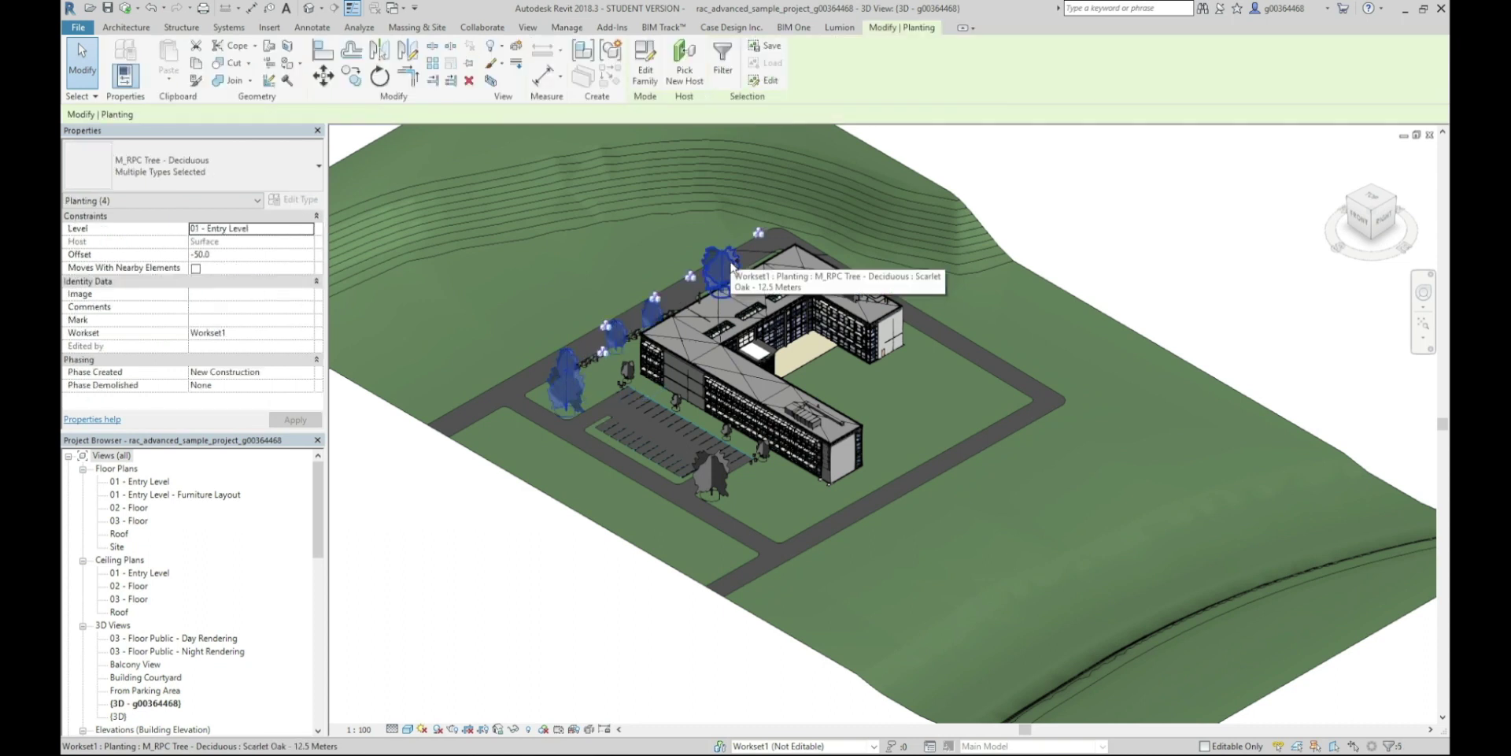
left_click(725, 270, "ctrl")
key("Escape")
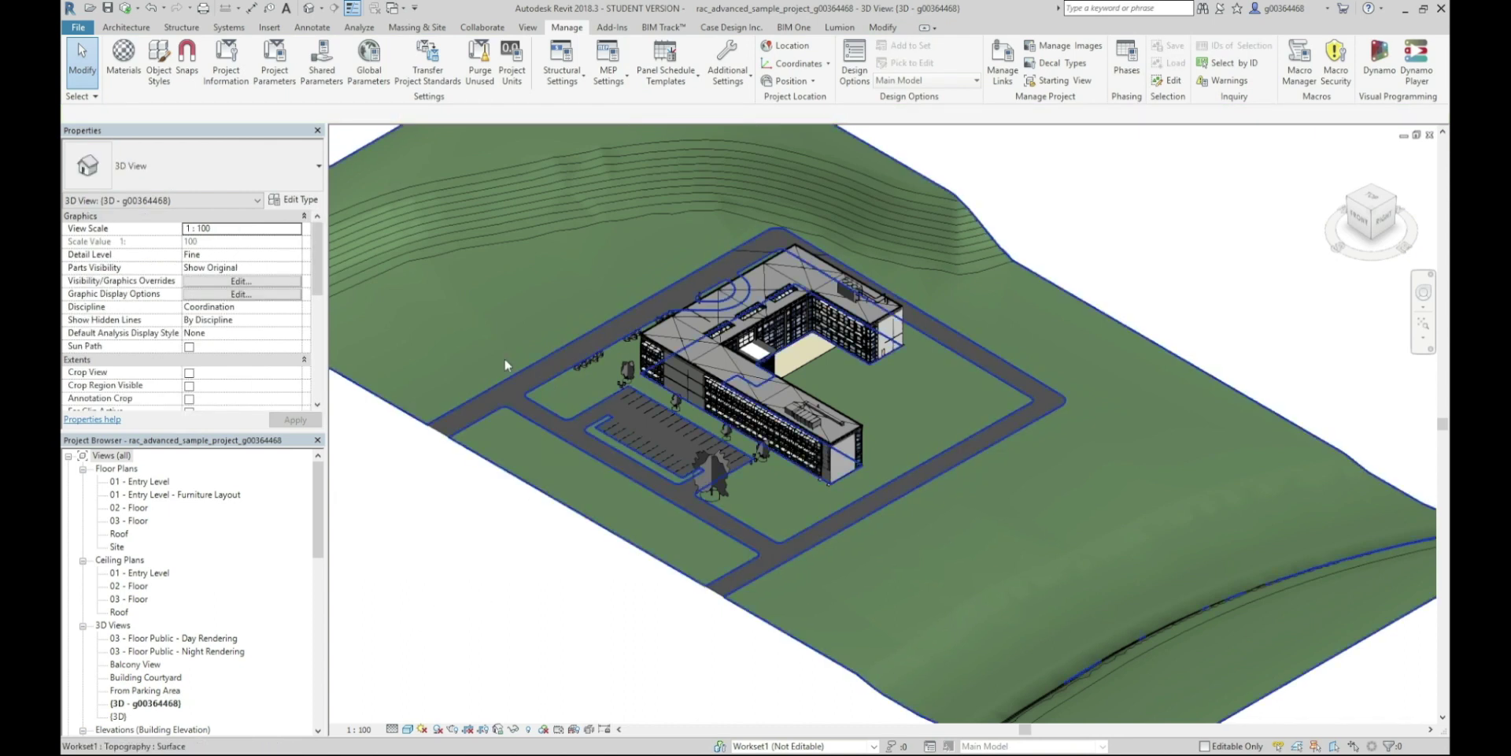
- Re-export the 3D view as DWF to the Desktop, overwriting the existing file
left_click(79, 31)
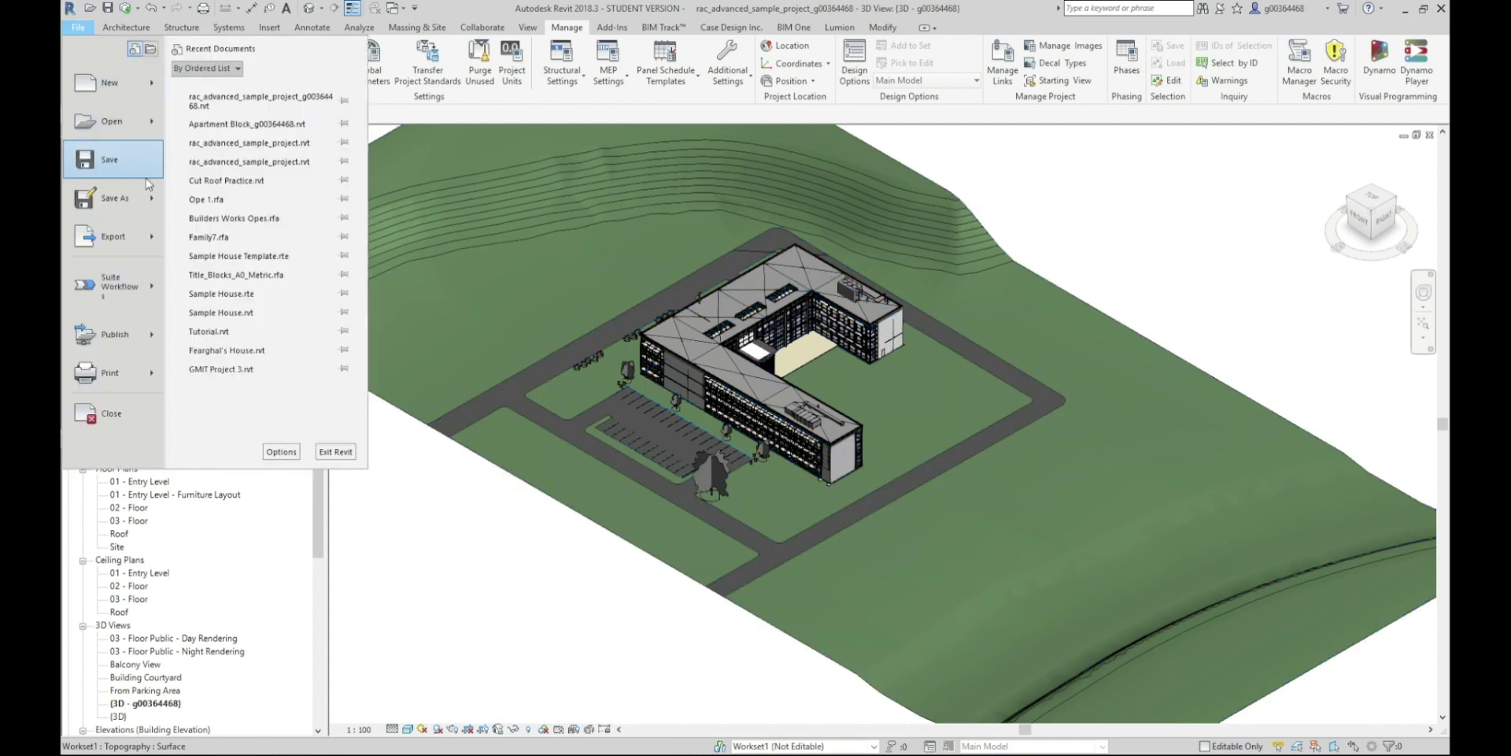
mouse_move(165, 243)
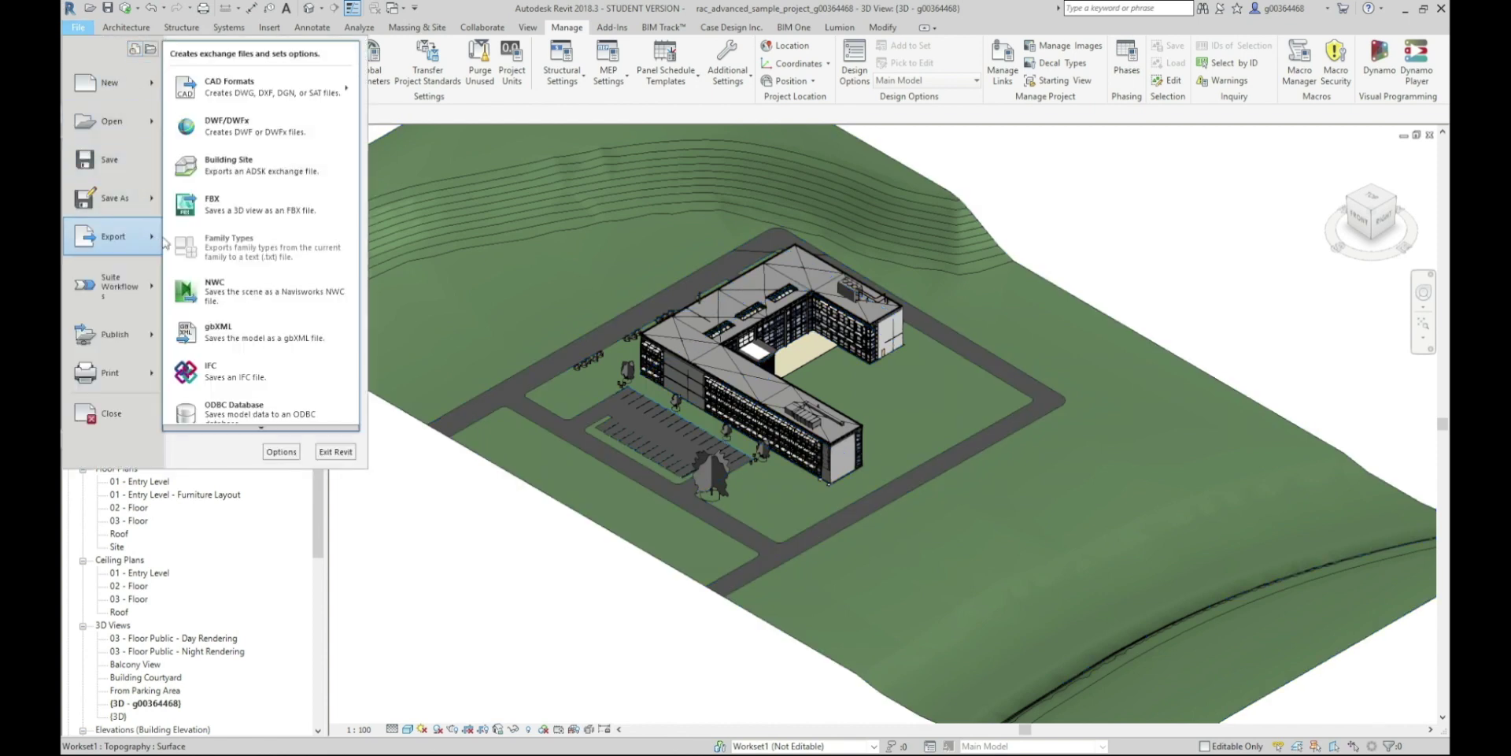
left_click(227, 127)
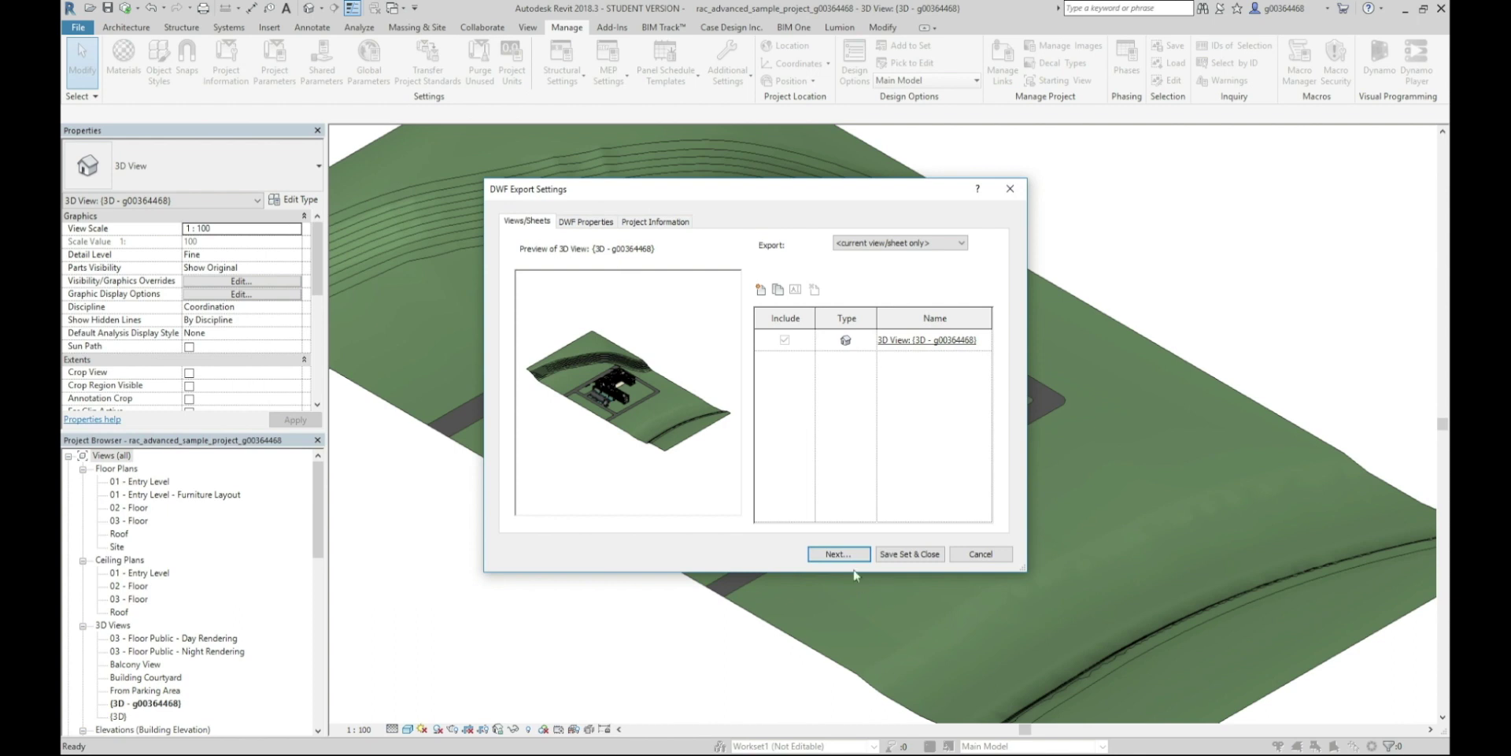
left_click(828, 553)
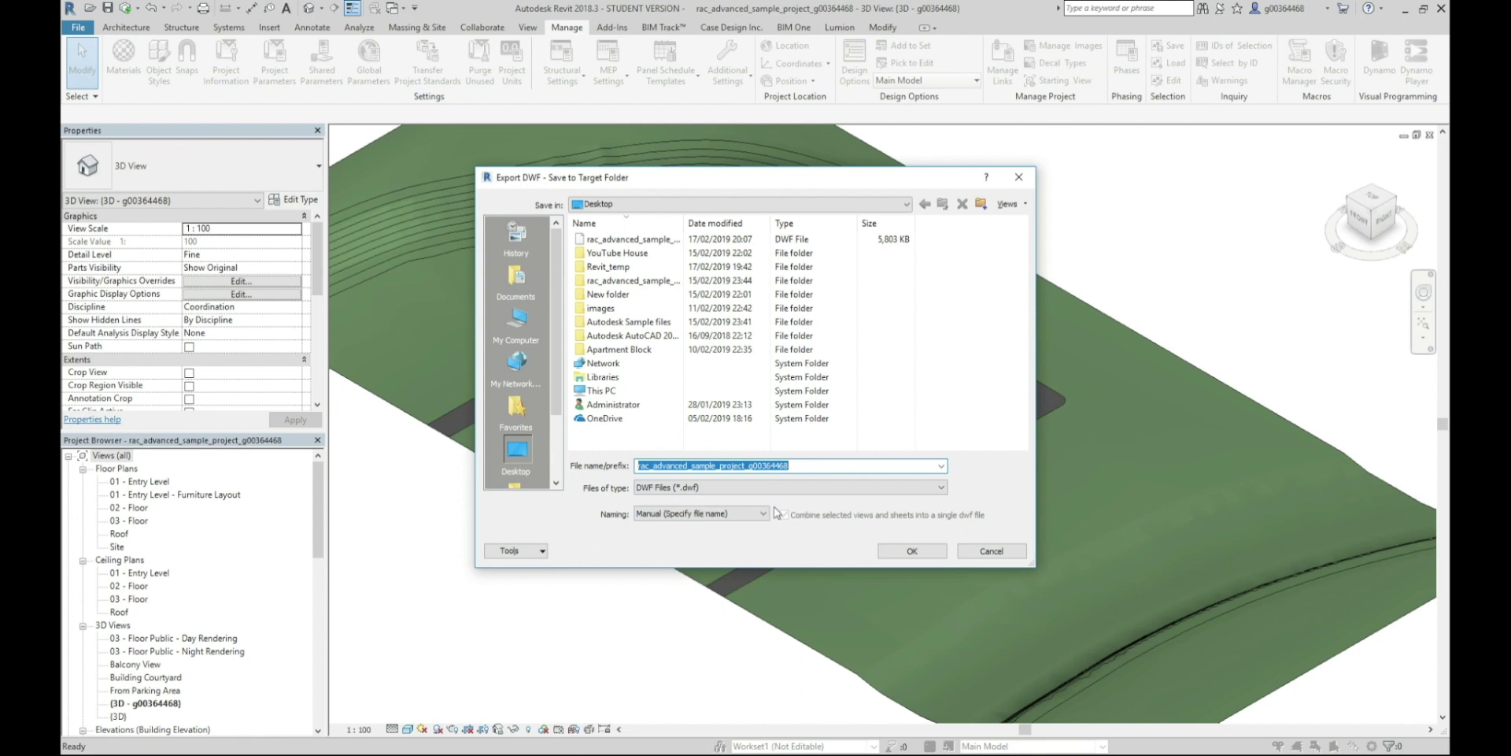
left_click(911, 553)
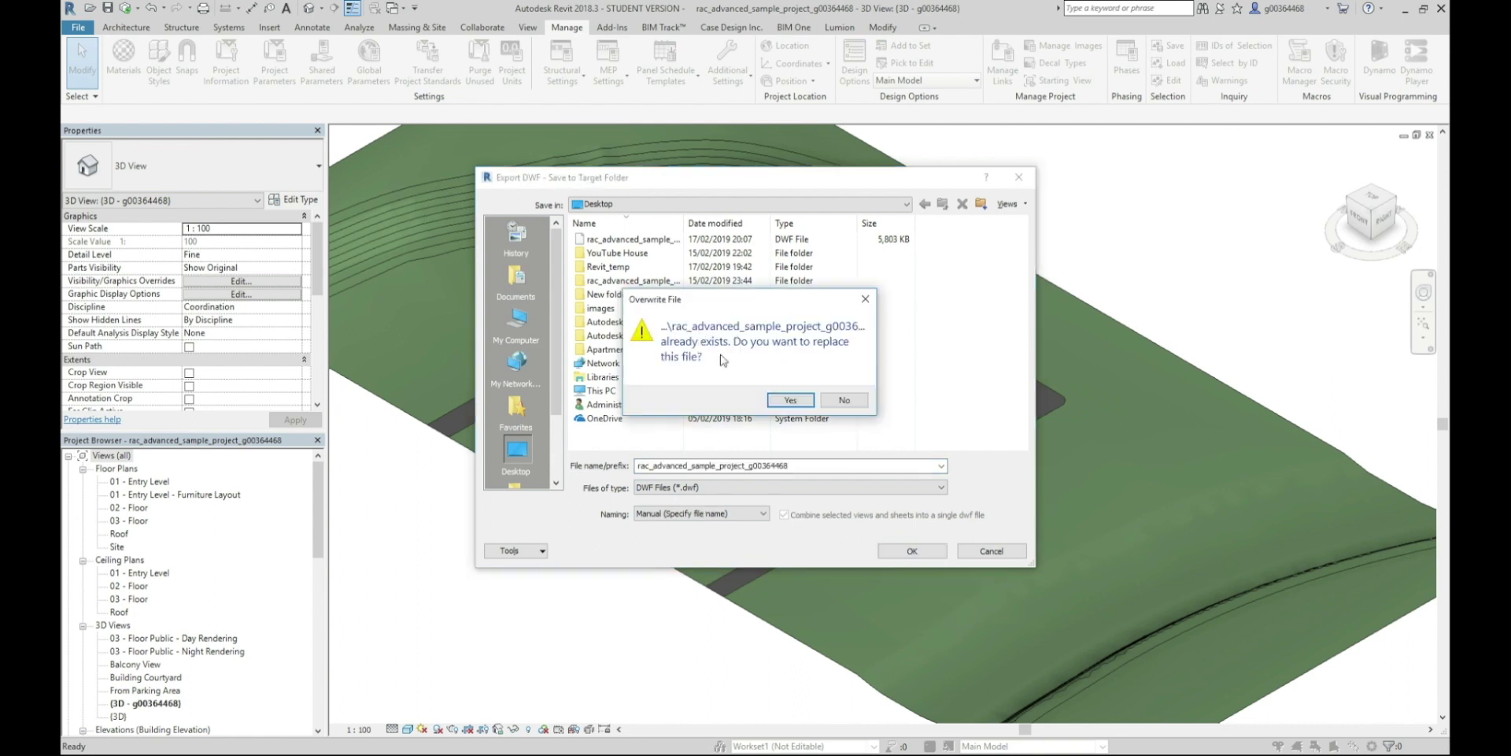
left_click(796, 405)
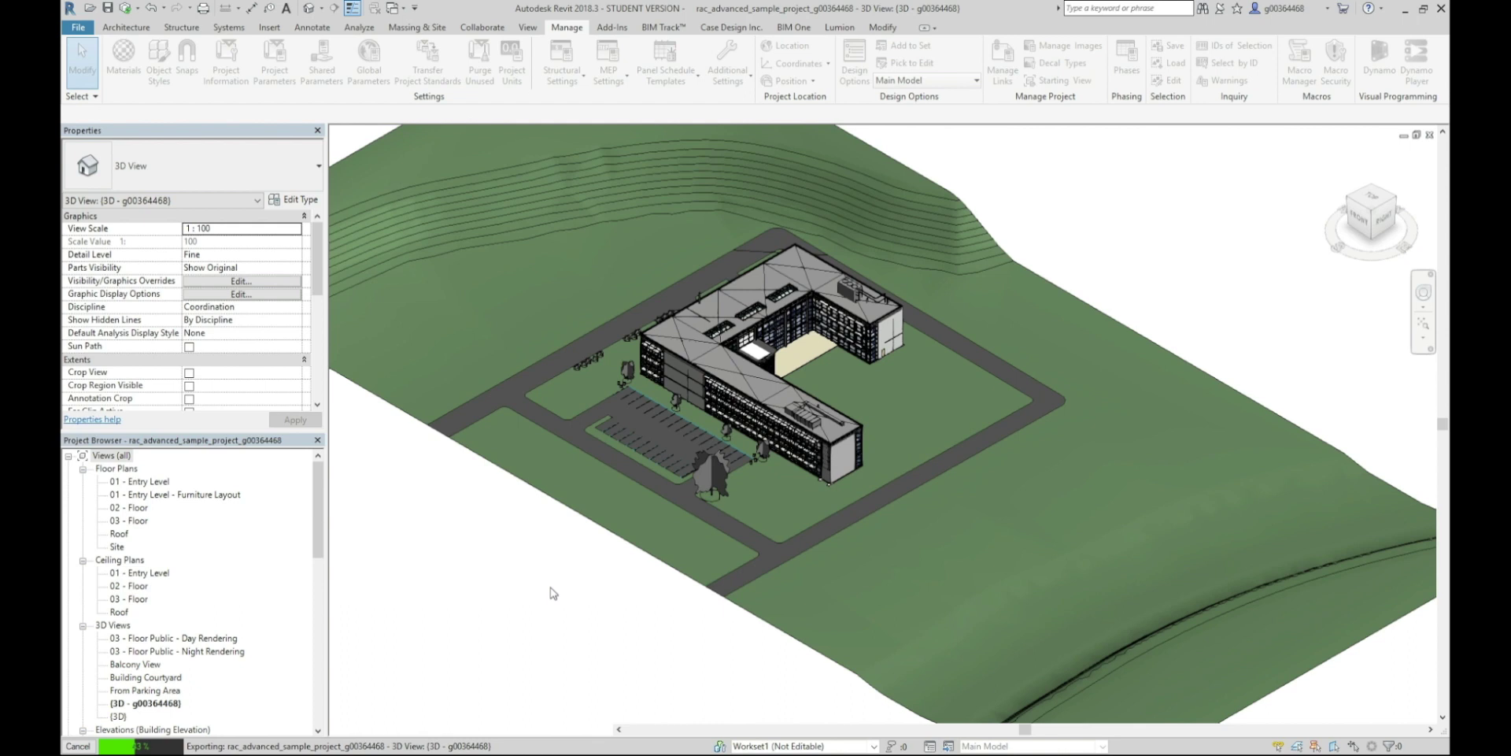
mouse_move(647, 753)
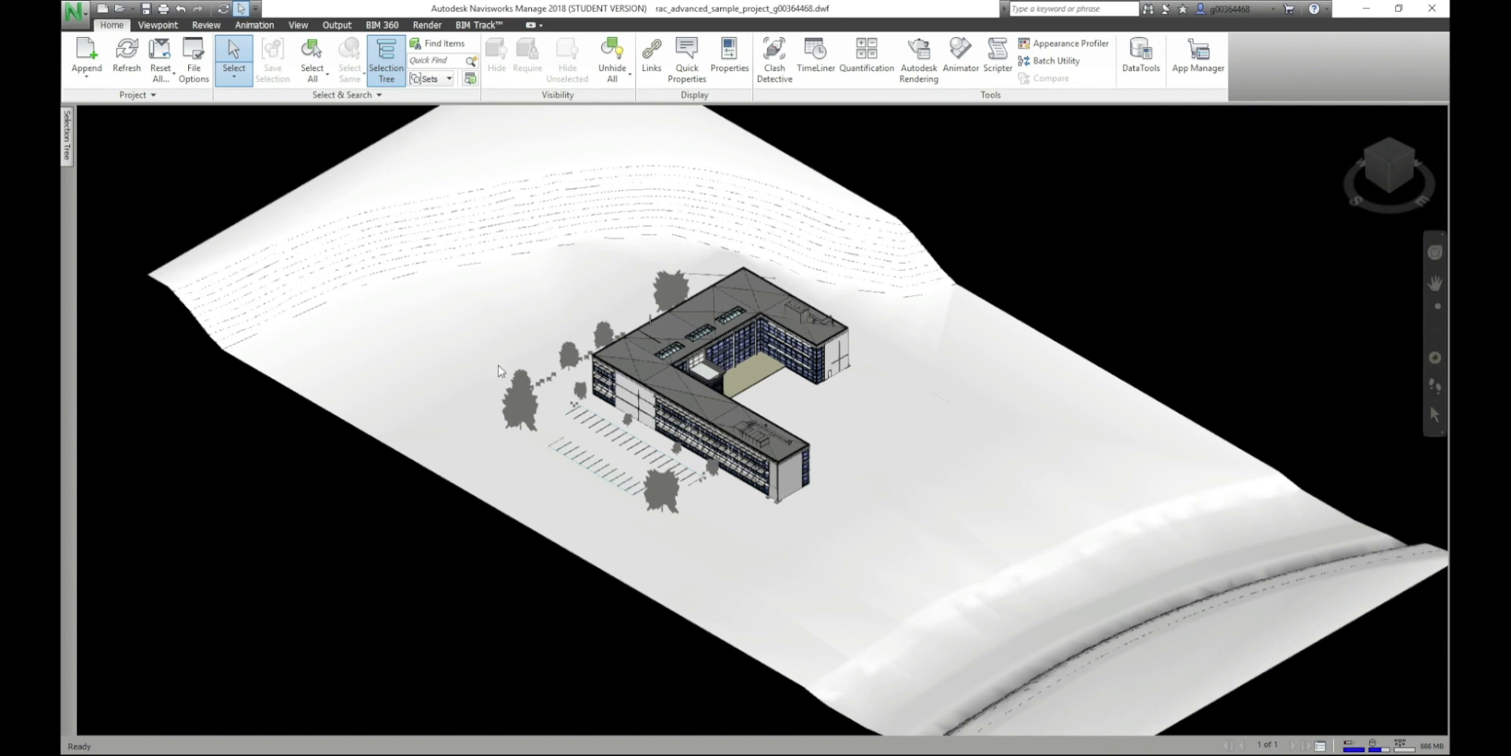
- Switch between Revit and Navisworks while the DWF export completes
scroll(498, 370, "up", 5)
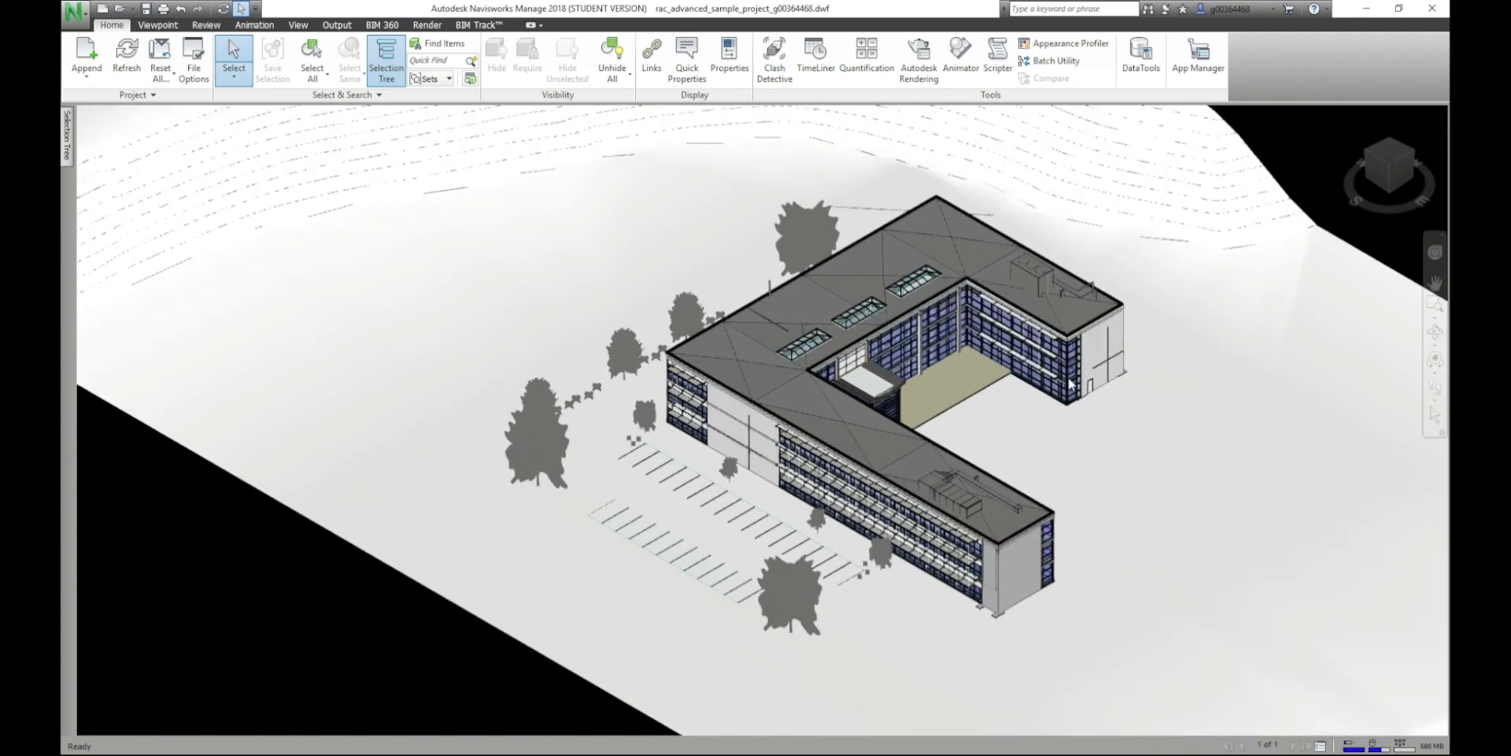
scroll(1071, 383, "down", 3)
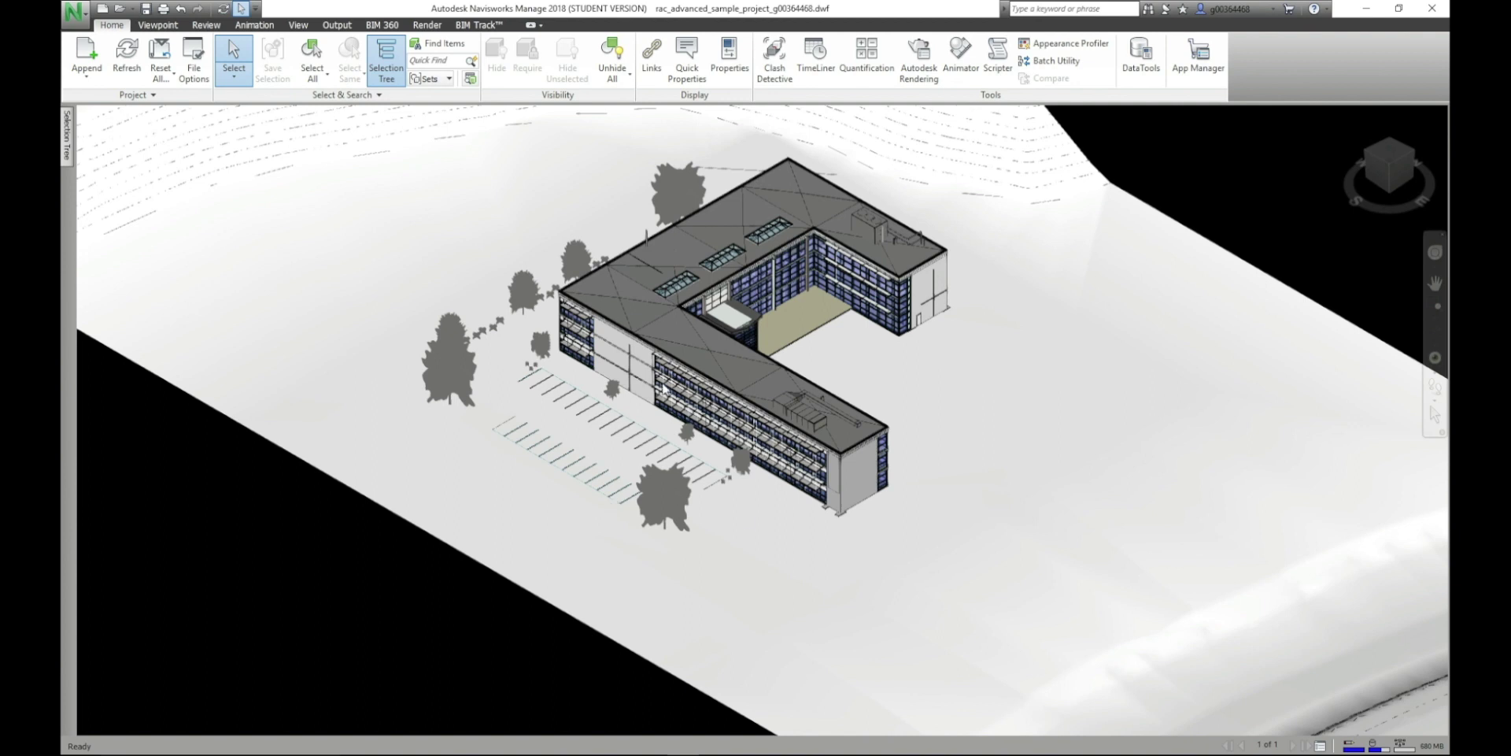
left_click(669, 697)
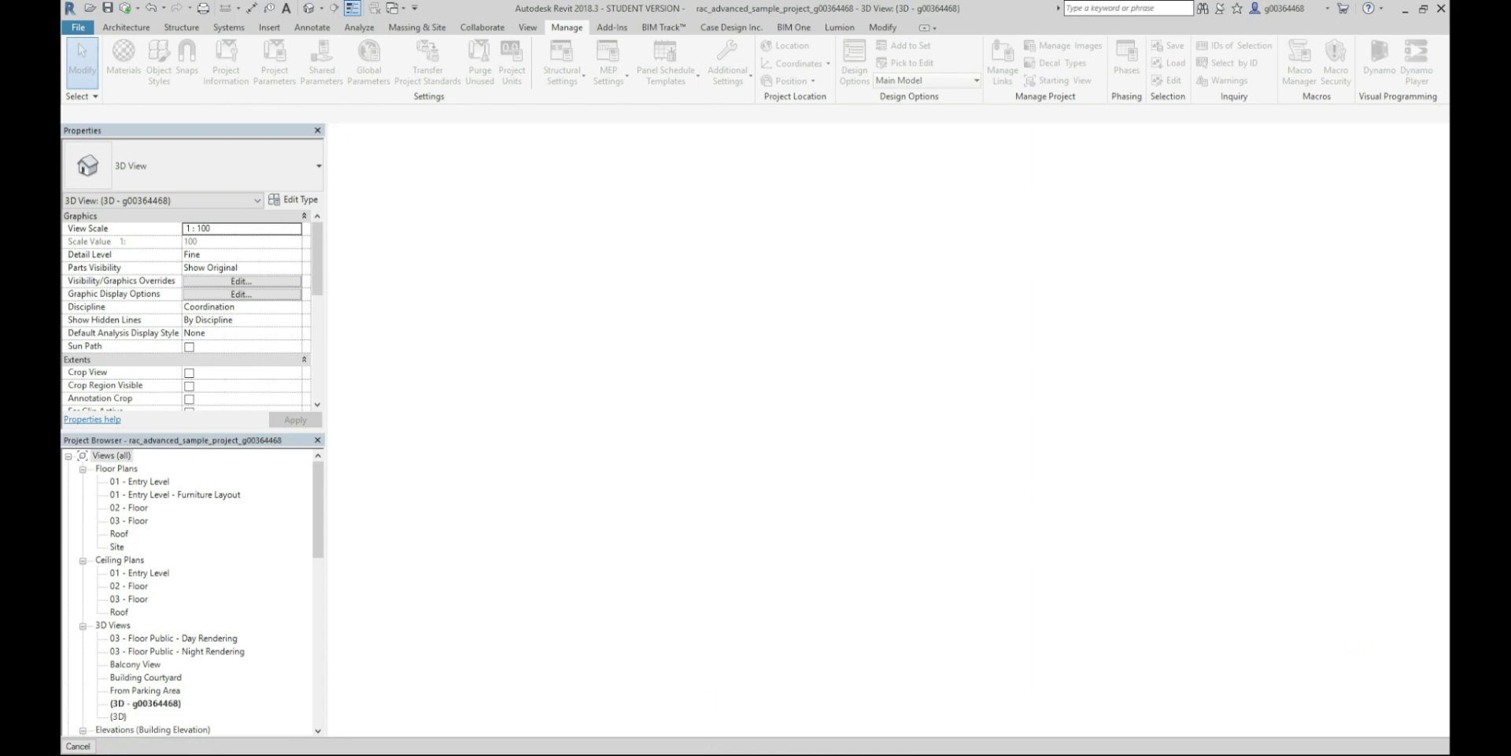
mouse_move(681, 747)
key("alt+Tab")
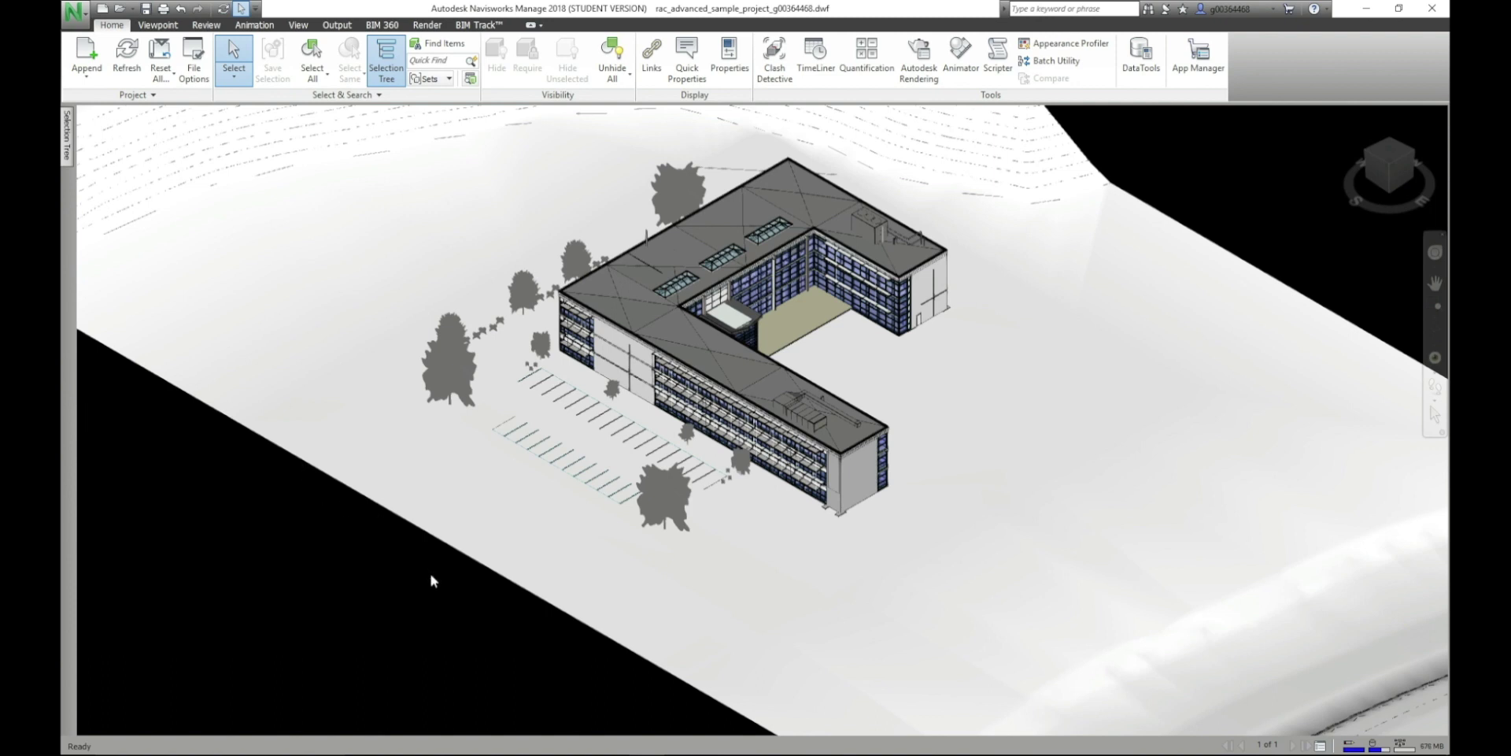
left_click(669, 754)
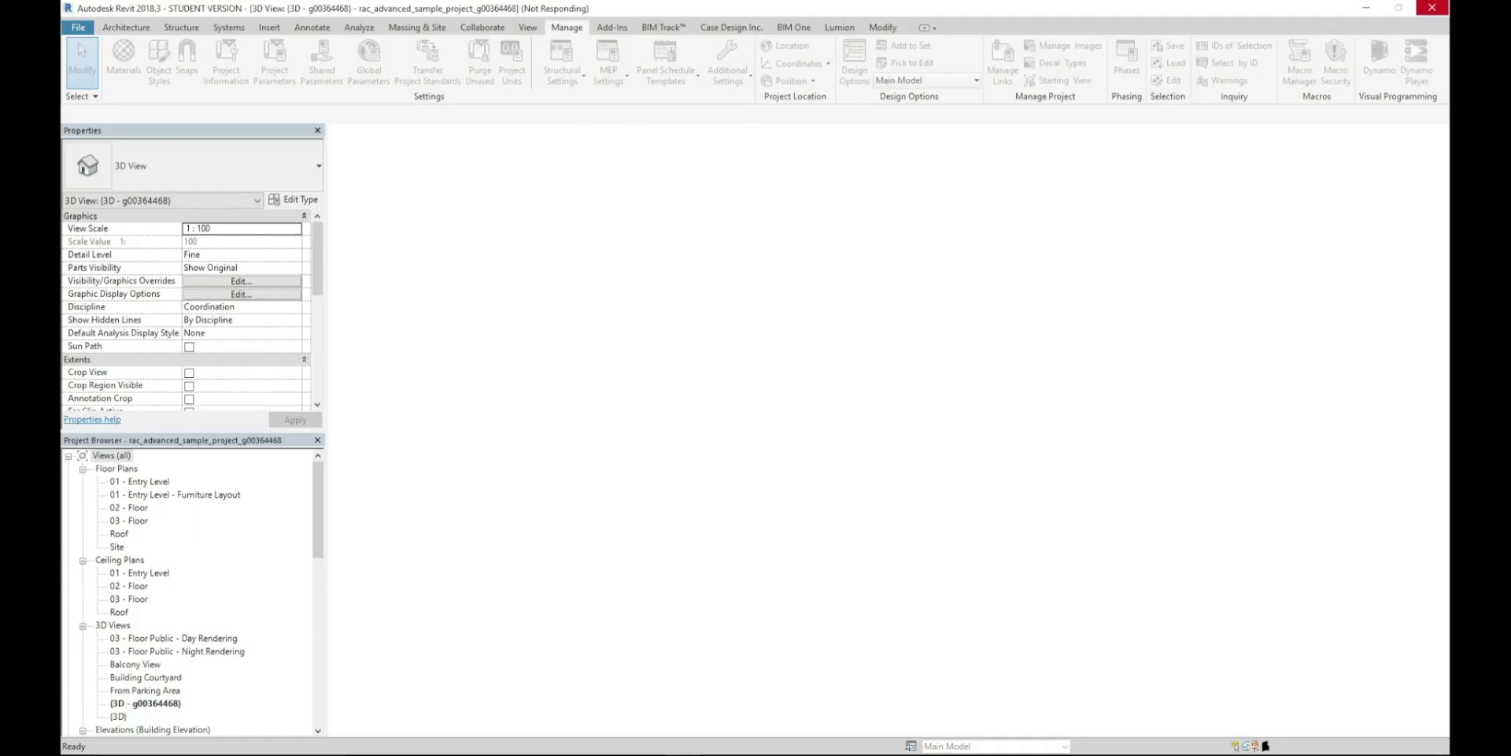
key("alt+Tab")
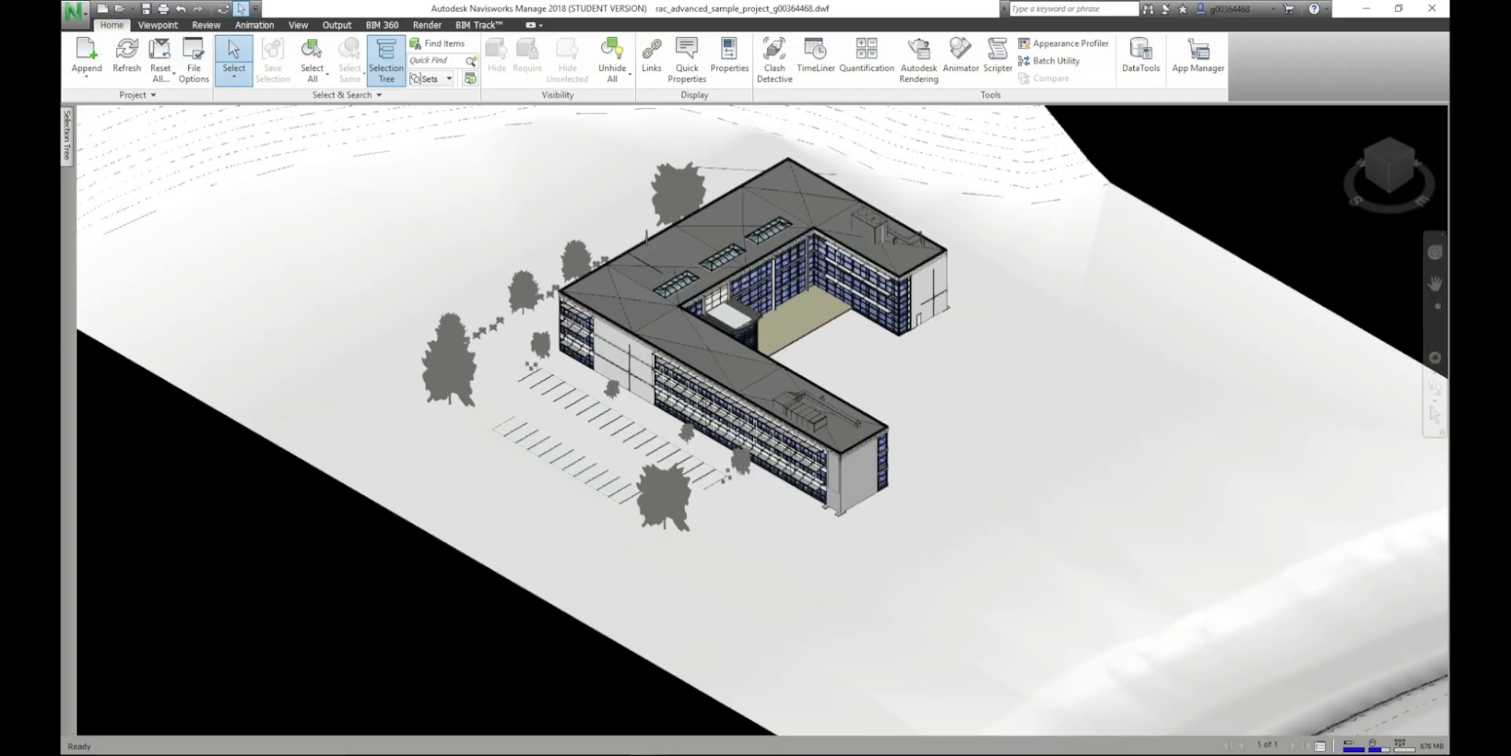
mouse_move(646, 752)
key("alt+Tab")
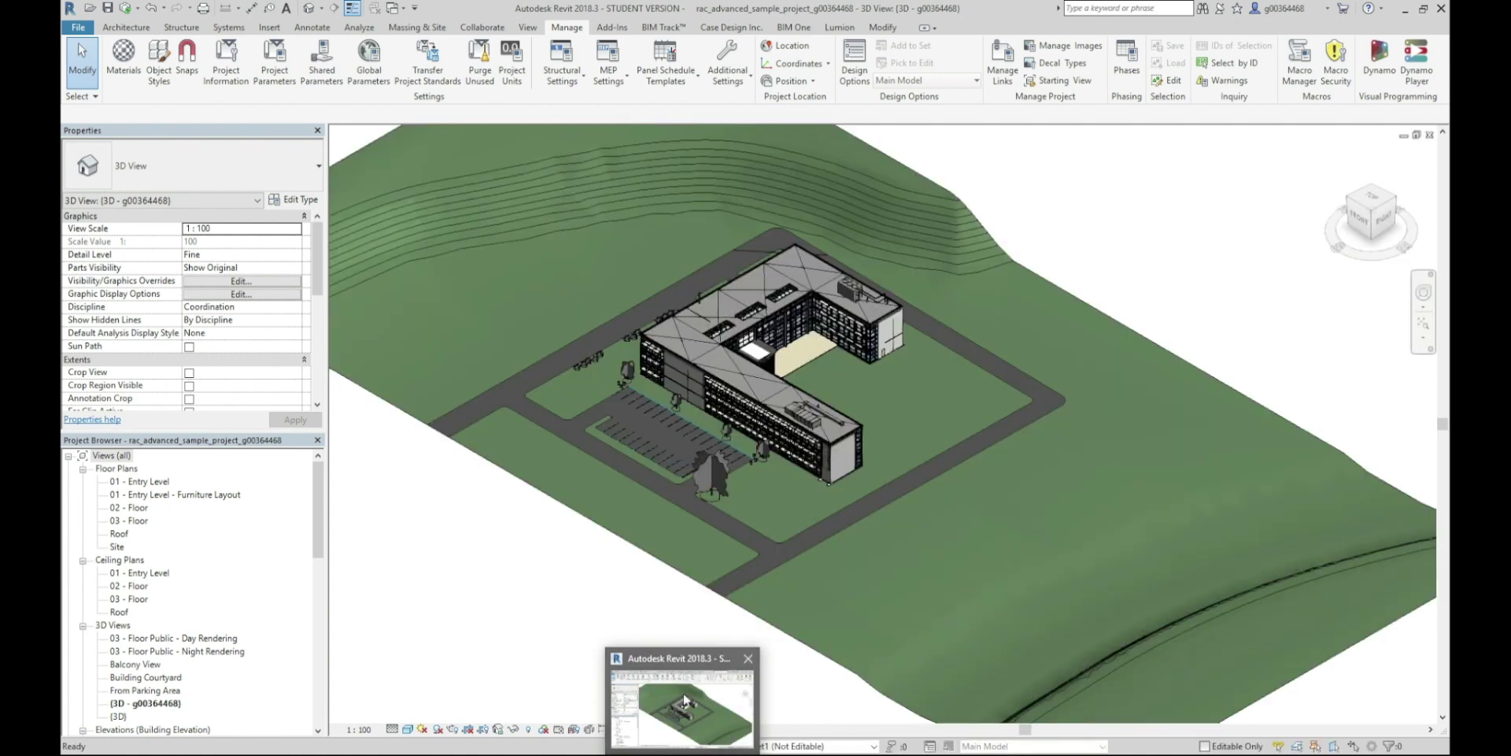
- Refresh the Navisworks model from the updated DWF so the deleted trees disappear
left_click(653, 708)
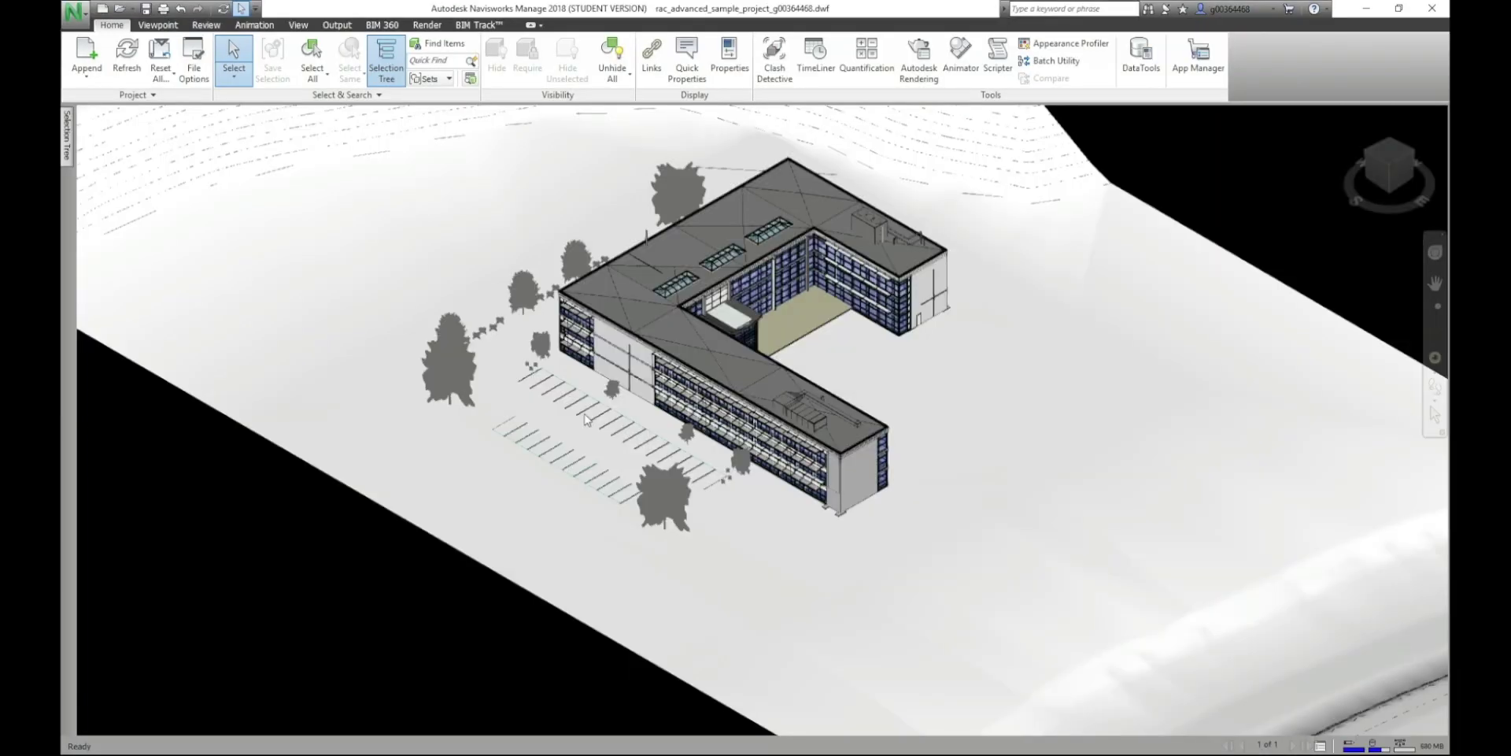
left_click(126, 53)
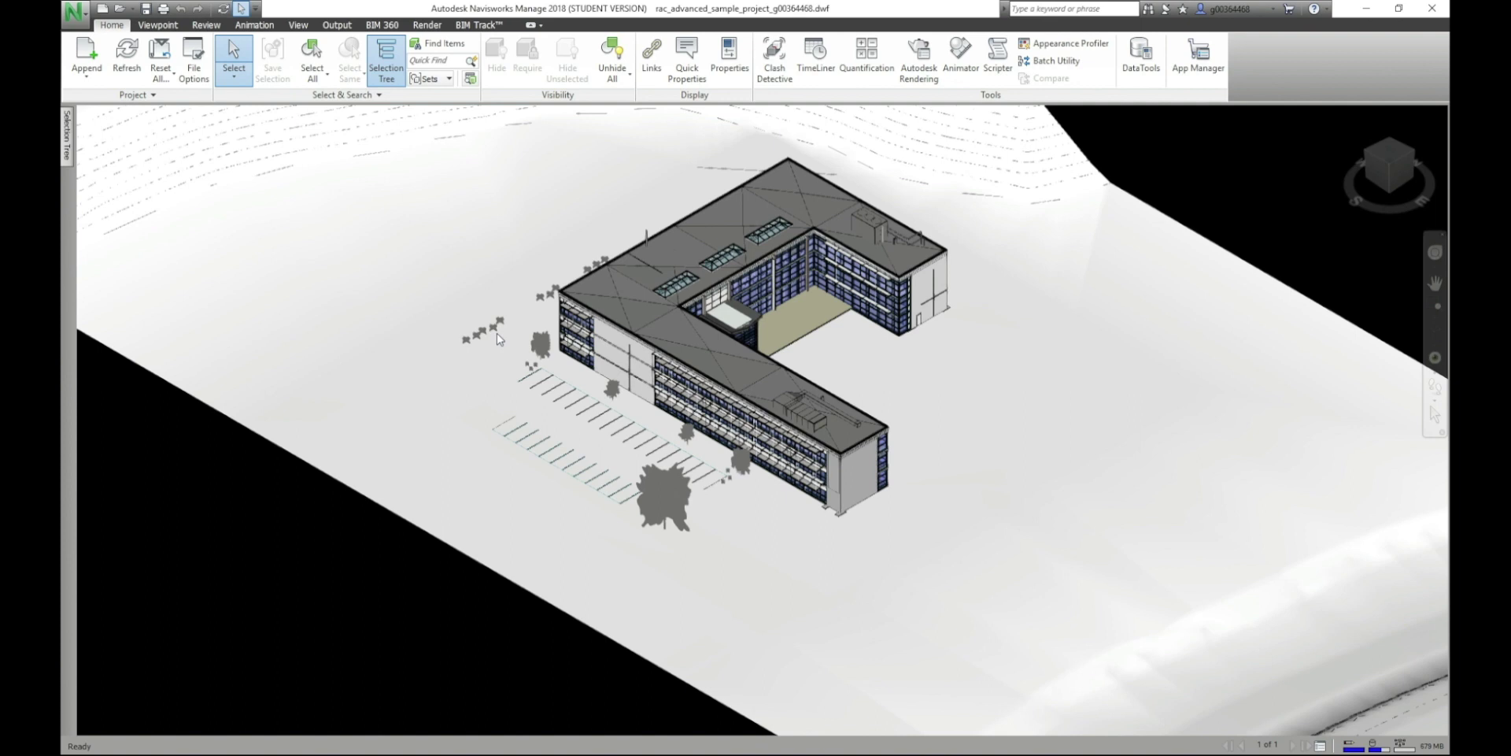
left_click(287, 243)
left_click(308, 552)
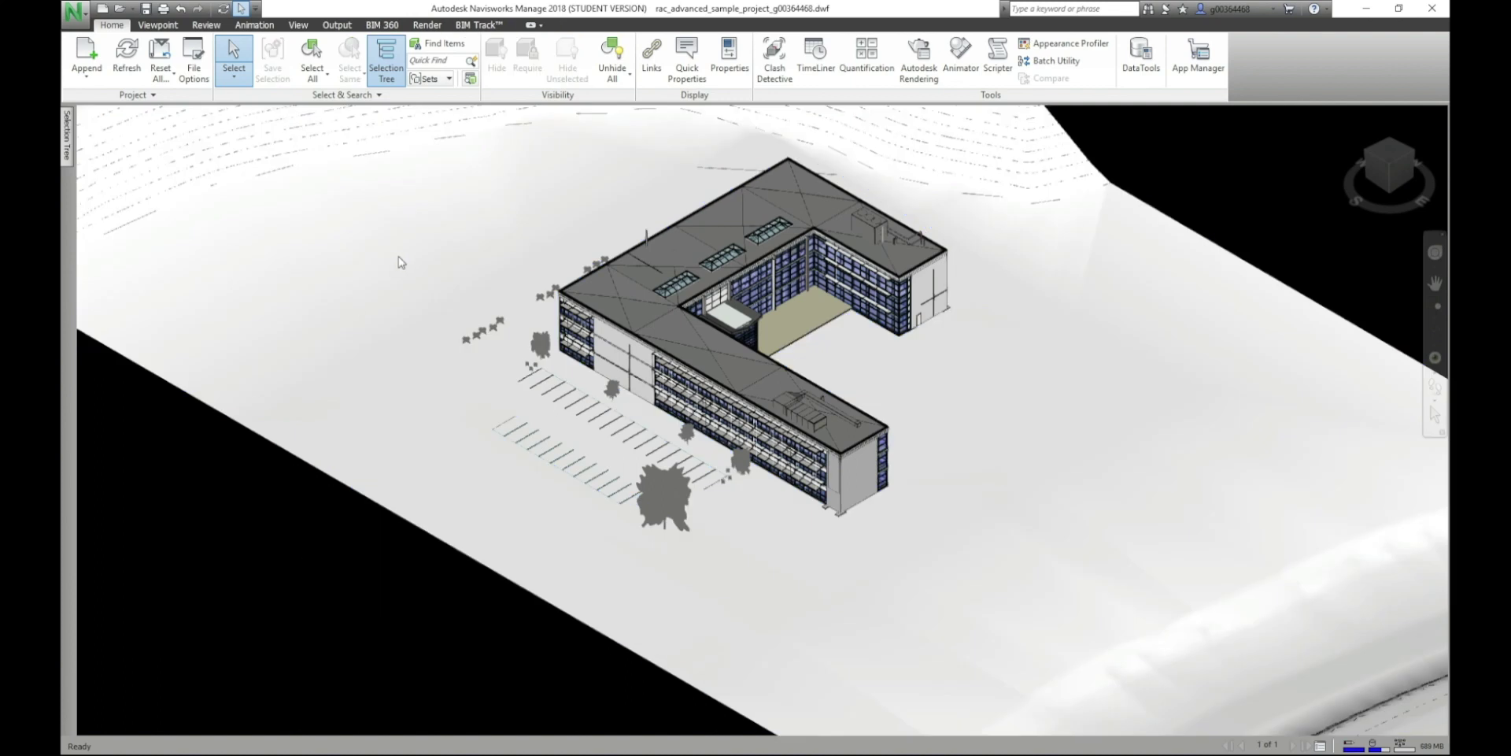